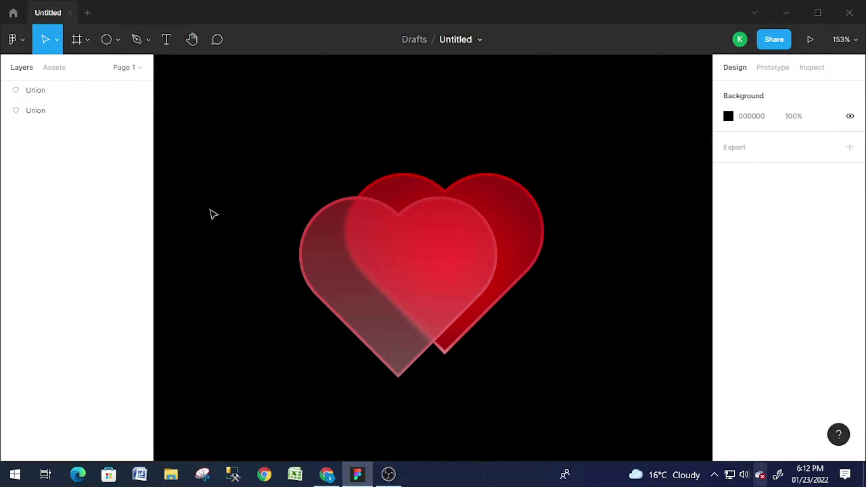
- Select both Union hearts and delete them, leaving an empty black canvas
{"action": "left_click_drag", "start_coordinate": [177, 167], "coordinate": [592, 385]}
{"action": "key", "text": "Delete"}
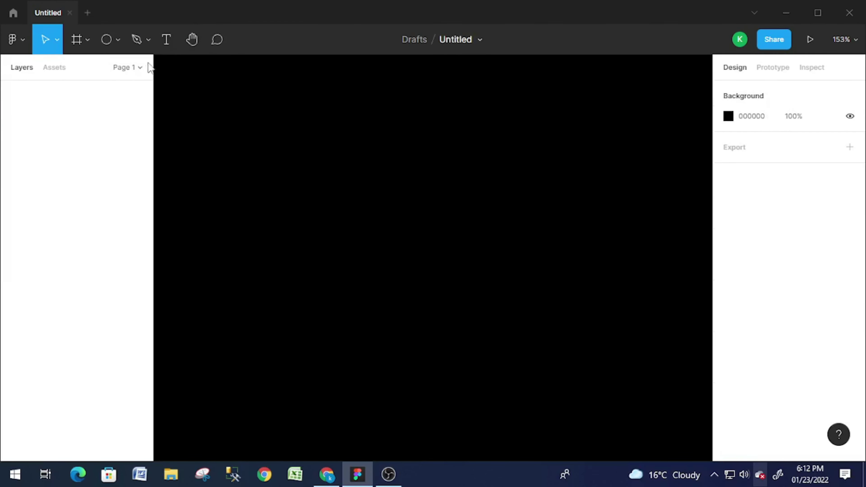
- Change the canvas background colour to near-white FFFDFD
{"action": "left_click", "coordinate": [727, 116]}
{"action": "left_click_drag", "start_coordinate": [562, 284], "coordinate": [591, 168]}
{"action": "left_click", "coordinate": [569, 132]}
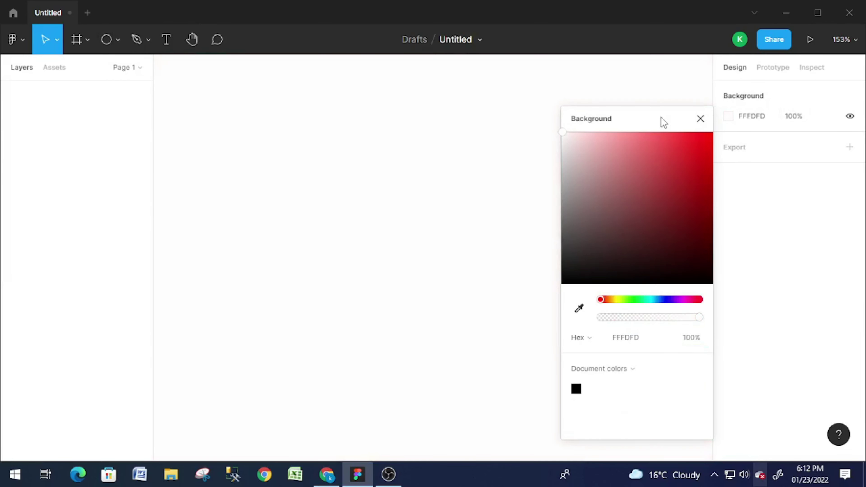
{"action": "left_click", "coordinate": [700, 118]}
- Draw a grey 112×112 square, Rectangle 1, near the canvas centre
{"action": "left_click", "coordinate": [117, 39]}
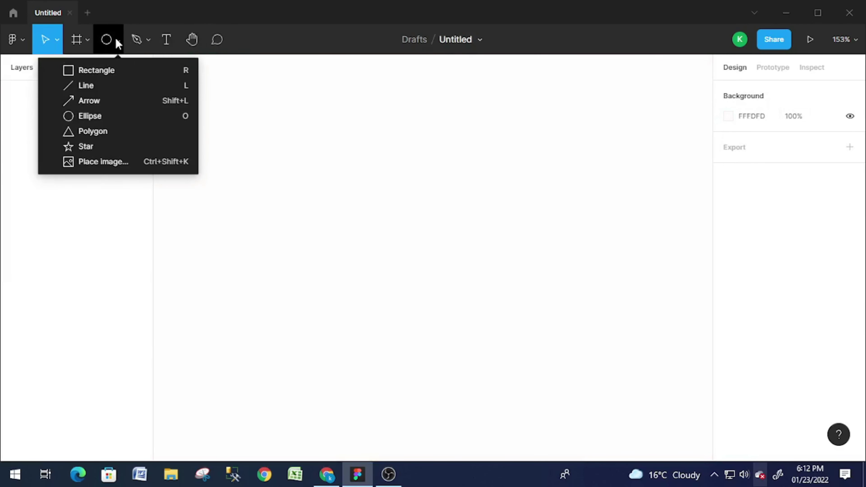
{"action": "left_click", "coordinate": [288, 197]}
{"action": "left_click_drag", "start_coordinate": [311, 200], "coordinate": [438, 329]}
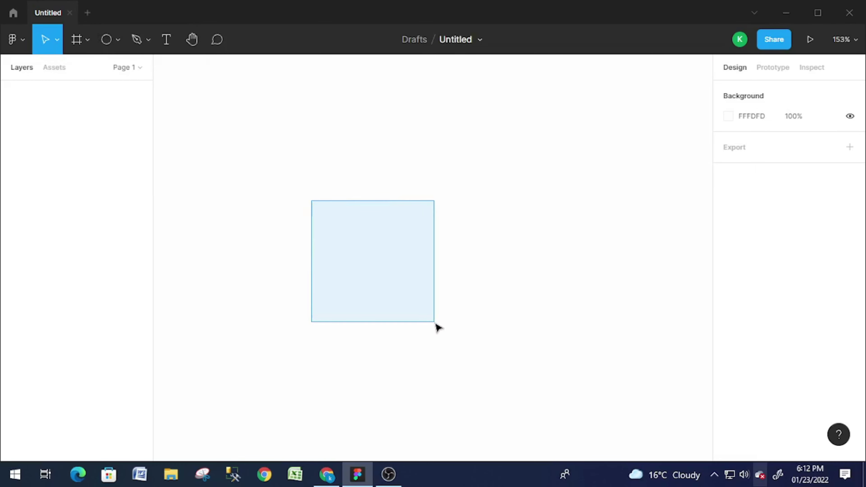
{"action": "left_click", "coordinate": [118, 40]}
{"action": "left_click", "coordinate": [99, 69]}
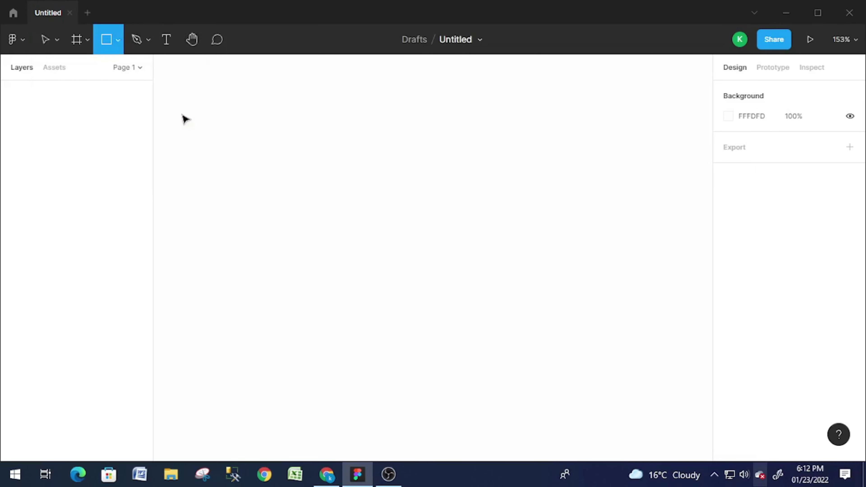
{"action": "mouse_move", "coordinate": [323, 210]}
{"action": "left_mouse_down"}
{"action": "mouse_move", "coordinate": [440, 322]}
{"action": "mouse_move", "coordinate": [430, 290]}
{"action": "left_mouse_up"}
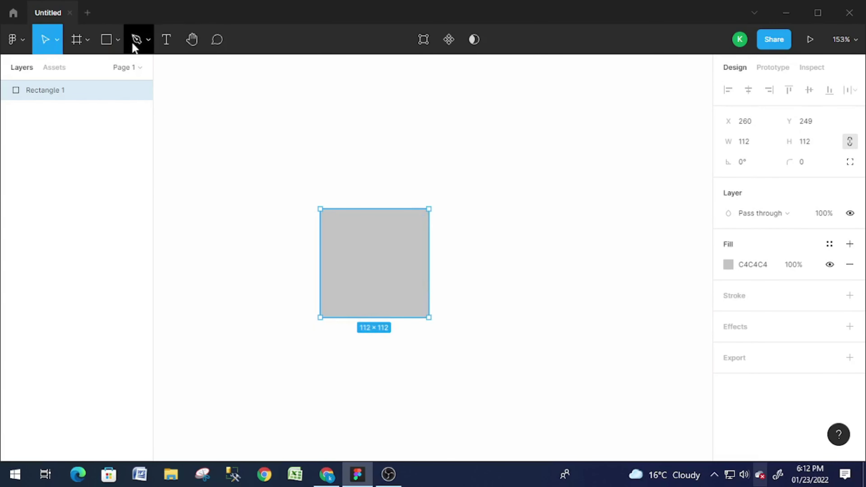
{"action": "left_click", "coordinate": [118, 40]}
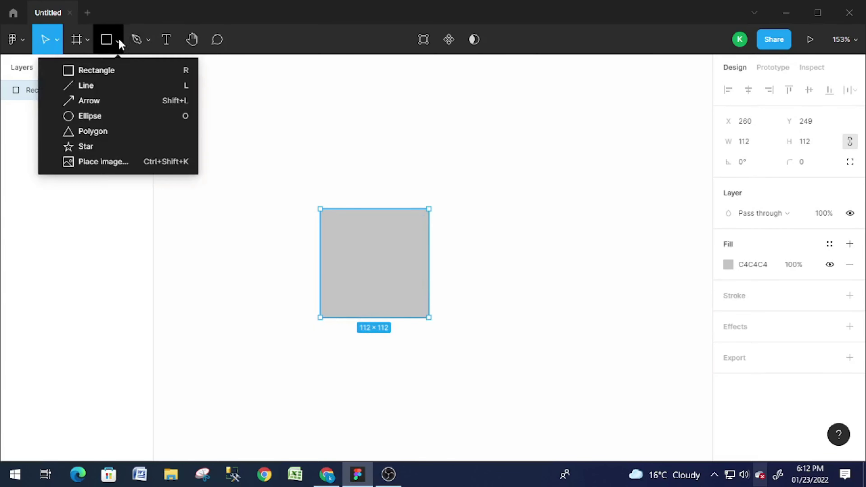
- Draw a 112×112 circle and centre it on the square's top edge
{"action": "left_click", "coordinate": [124, 116]}
{"action": "left_click_drag", "start_coordinate": [321, 238], "coordinate": [428, 300]}
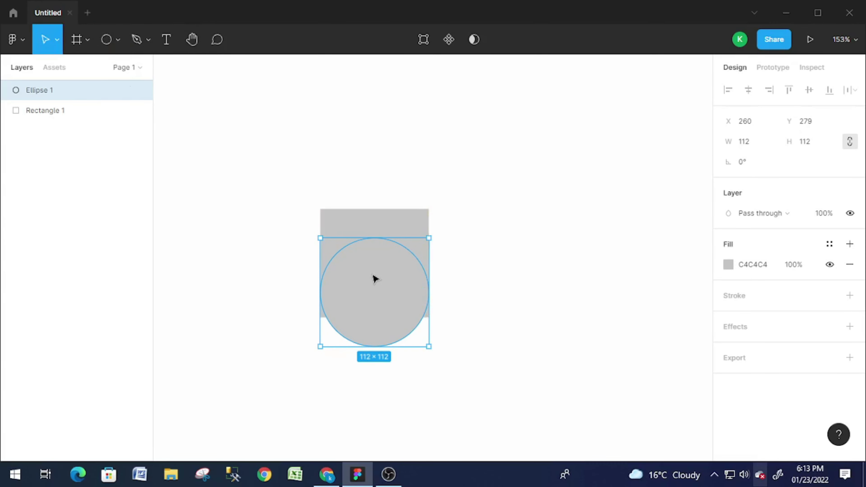
{"action": "mouse_move", "coordinate": [372, 279]}
{"action": "left_mouse_down"}
{"action": "mouse_move", "coordinate": [378, 243]}
{"action": "mouse_move", "coordinate": [378, 252]}
{"action": "mouse_move", "coordinate": [365, 190]}
{"action": "left_mouse_up"}
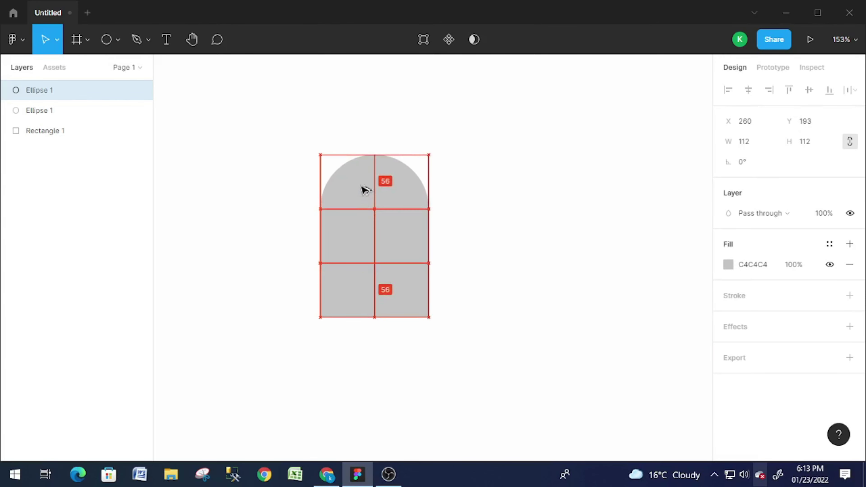
- Place the copied circle on the square's right edge, then select all three shapes
{"action": "left_click", "coordinate": [265, 207]}
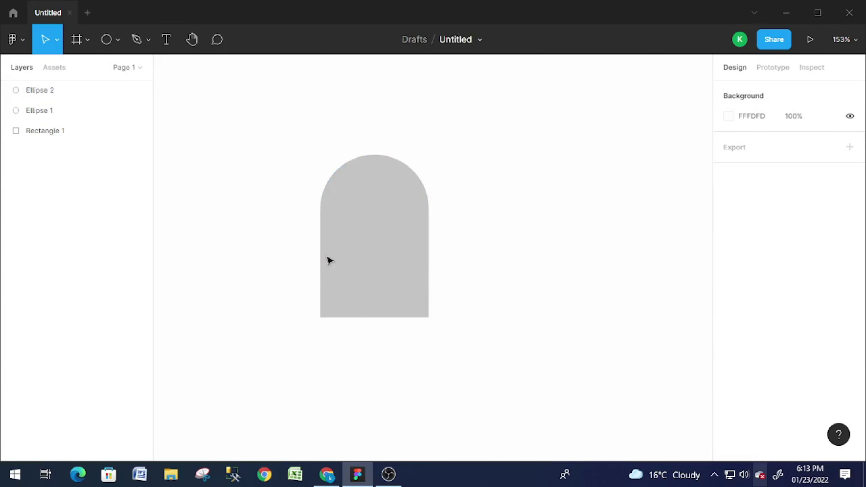
{"action": "left_click", "coordinate": [361, 235]}
{"action": "left_click", "coordinate": [362, 287]}
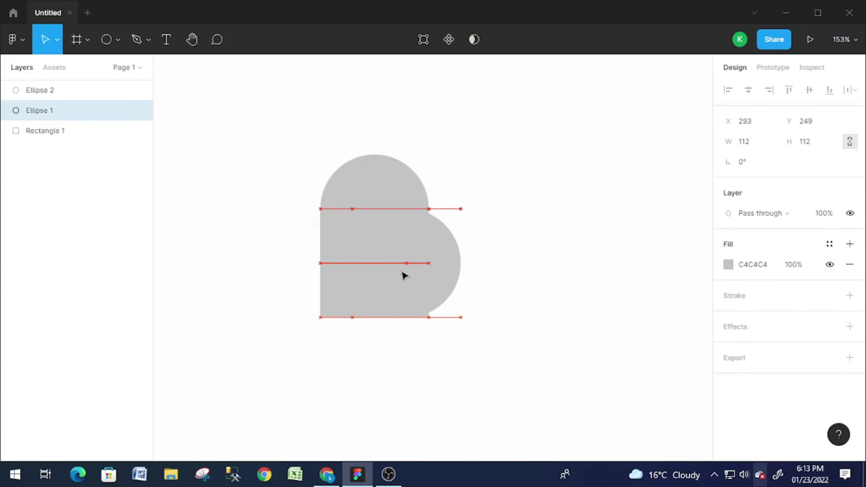
{"action": "mouse_move", "coordinate": [361, 277]}
{"action": "left_mouse_down"}
{"action": "mouse_move", "coordinate": [426, 276]}
{"action": "mouse_move", "coordinate": [417, 272]}
{"action": "left_mouse_up"}
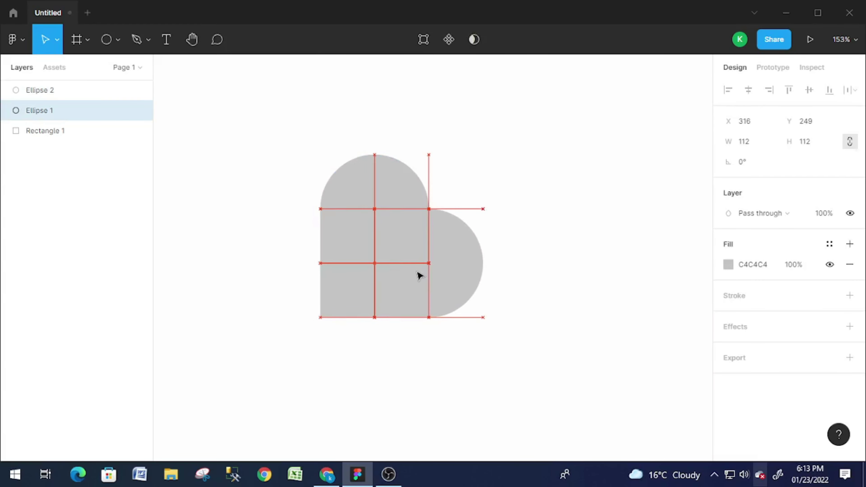
{"action": "left_click", "coordinate": [497, 224]}
{"action": "left_click_drag", "start_coordinate": [272, 127], "coordinate": [549, 381]}
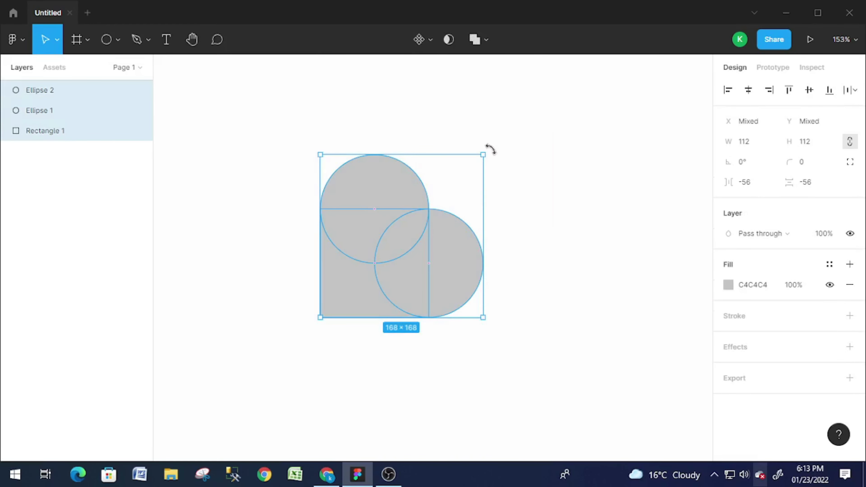
- Rotate the three shapes 45° and union them into one 191.2×174.79 heart
{"action": "mouse_move", "coordinate": [490, 149]}
{"action": "left_mouse_down"}
{"action": "mouse_move", "coordinate": [397, 136]}
{"action": "mouse_move", "coordinate": [408, 139]}
{"action": "left_mouse_up"}
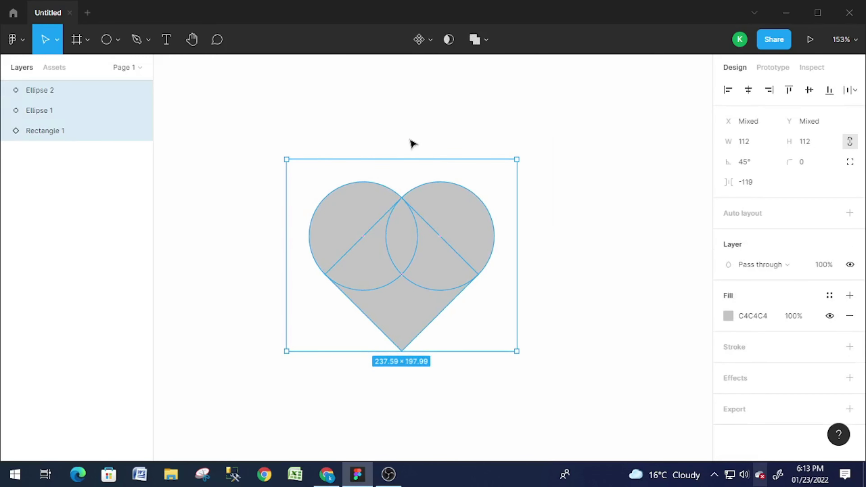
{"action": "left_click", "coordinate": [486, 41]}
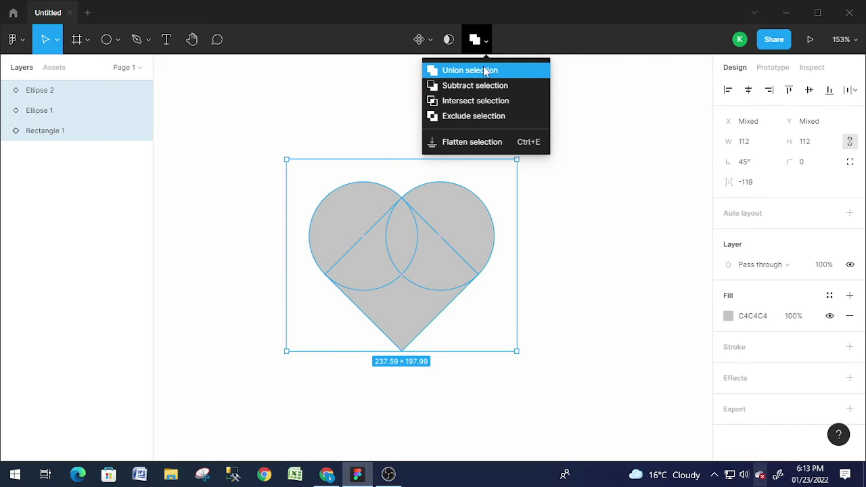
{"action": "left_click", "coordinate": [483, 66]}
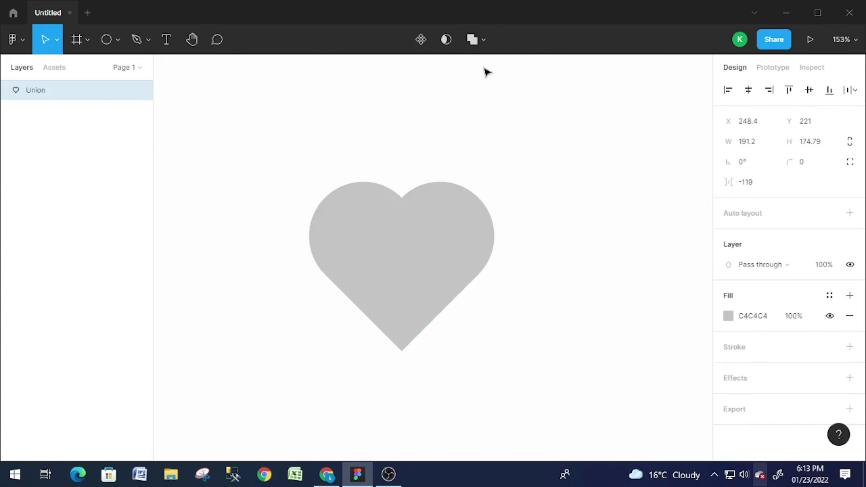
{"action": "left_click", "coordinate": [727, 315]}
- Fill the heart with a linear gradient from F47171 at top to opaque E89D9D at bottom
{"action": "left_click", "coordinate": [582, 130]}
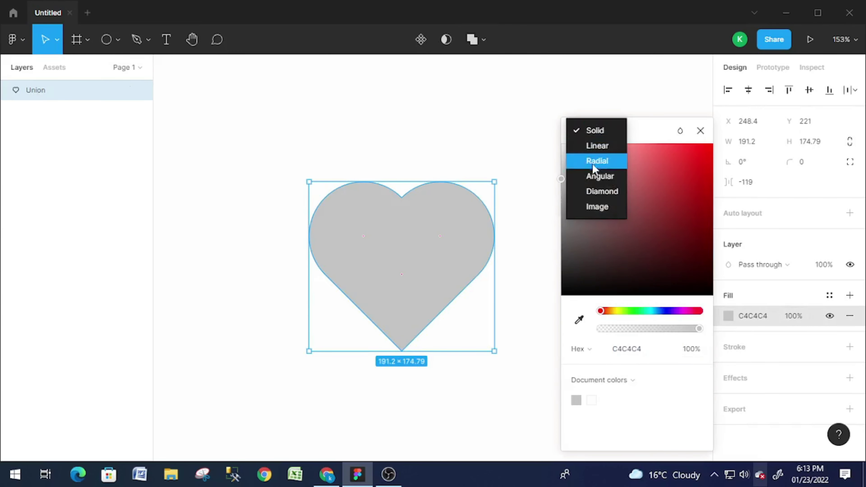
{"action": "left_click", "coordinate": [595, 147]}
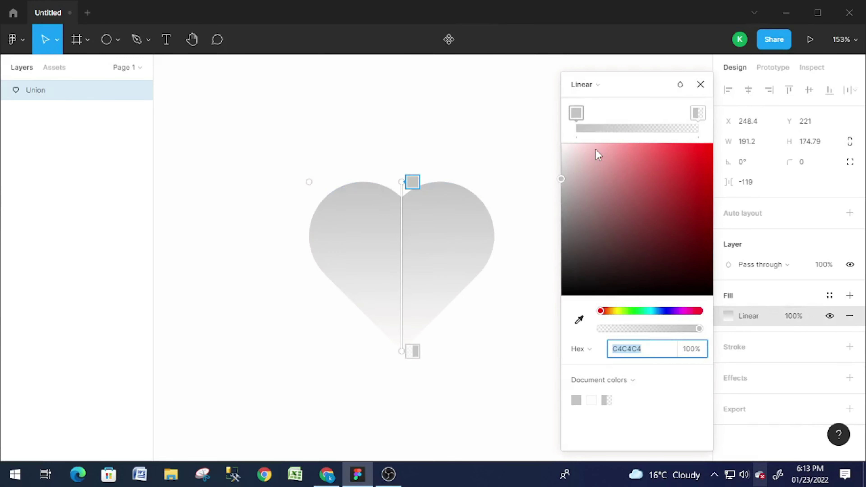
{"action": "left_click", "coordinate": [579, 116]}
{"action": "left_click_drag", "start_coordinate": [619, 170], "coordinate": [643, 152]}
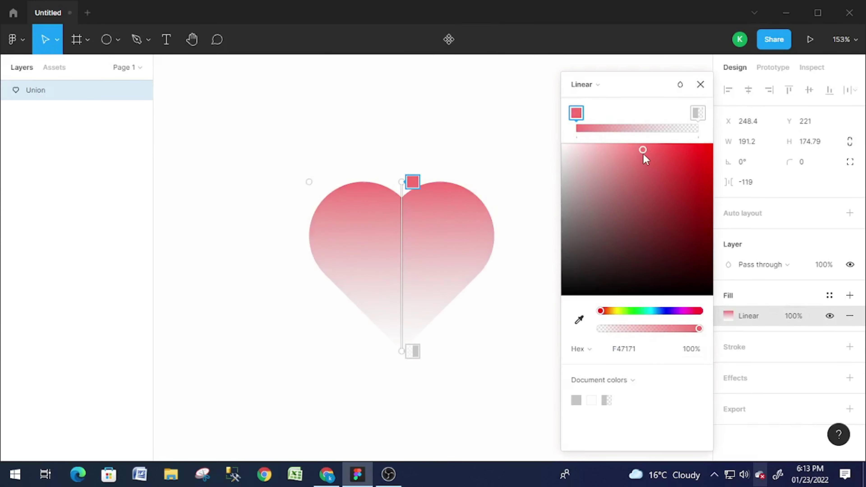
{"action": "left_click", "coordinate": [698, 114]}
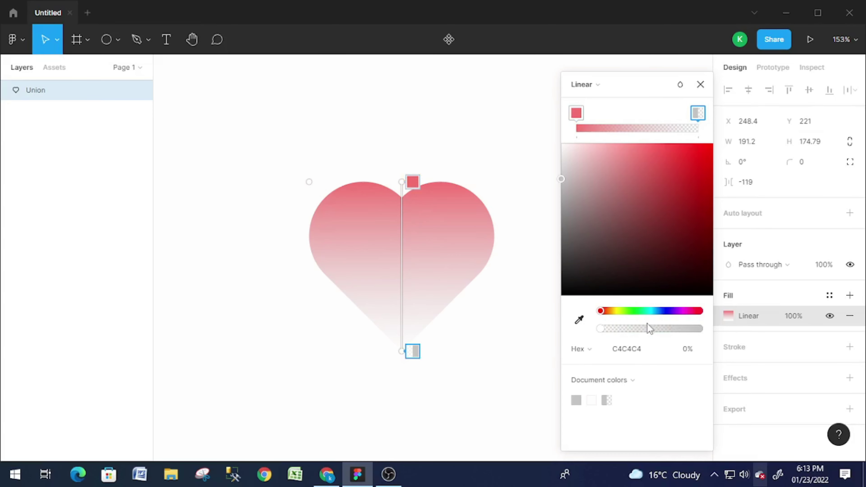
{"action": "left_click_drag", "start_coordinate": [649, 329], "coordinate": [700, 328]}
{"action": "mouse_move", "coordinate": [617, 208]}
{"action": "left_mouse_down"}
{"action": "mouse_move", "coordinate": [597, 179]}
{"action": "mouse_move", "coordinate": [600, 165]}
{"action": "mouse_move", "coordinate": [613, 167]}
{"action": "left_mouse_up"}
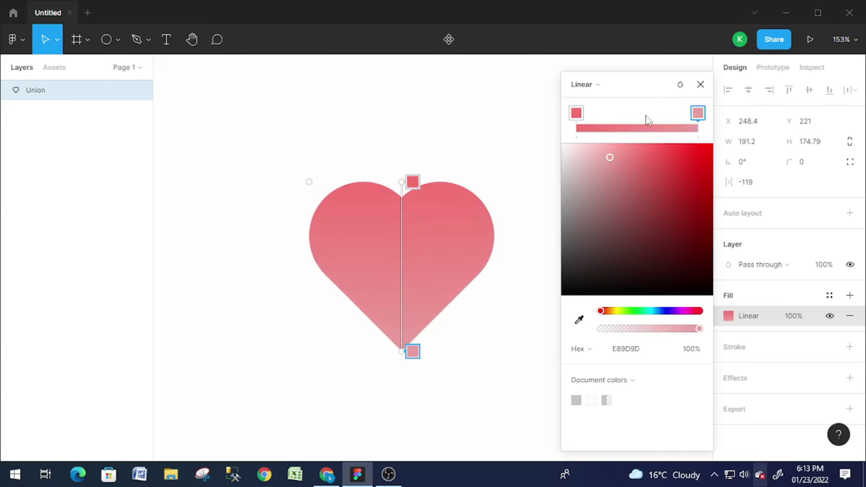
{"action": "left_click", "coordinate": [699, 84]}
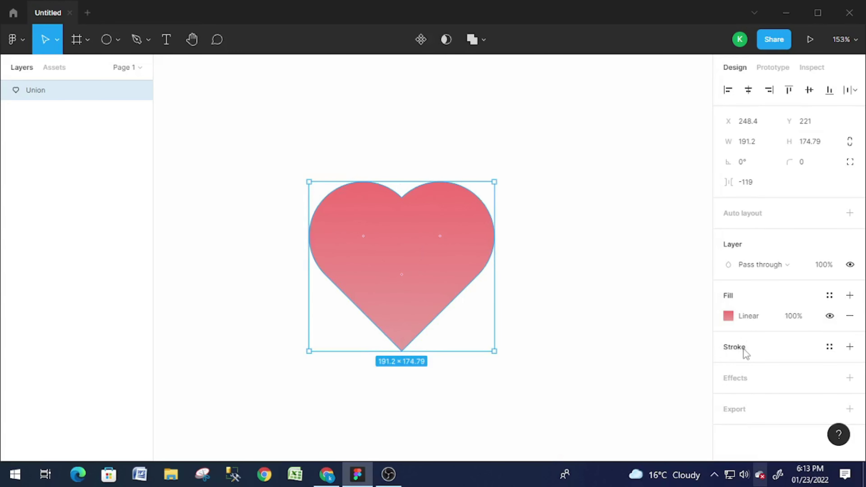
- Add a 3-pixel stroke to the heart
{"action": "left_click", "coordinate": [737, 347]}
{"action": "left_click", "coordinate": [742, 387]}
{"action": "type", "text": "3"}
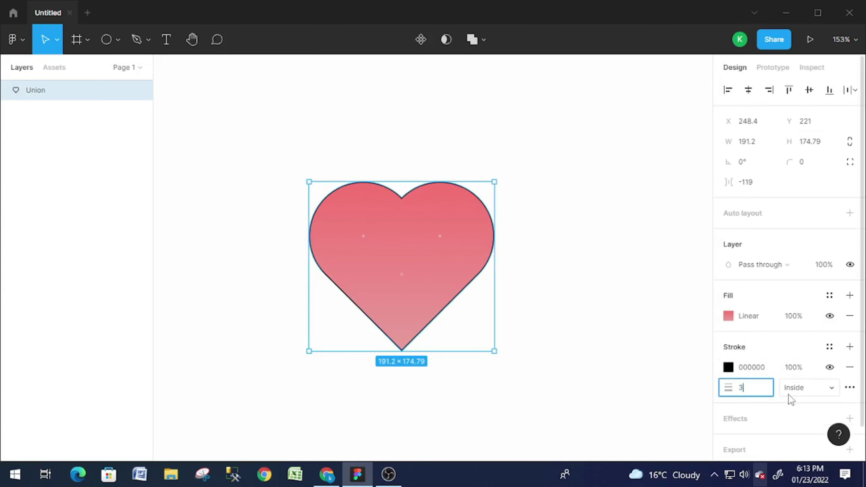
- Make the stroke a linear gradient from pink FC9A9A to dark red 9C3030 at 65%
{"action": "left_click", "coordinate": [728, 368]}
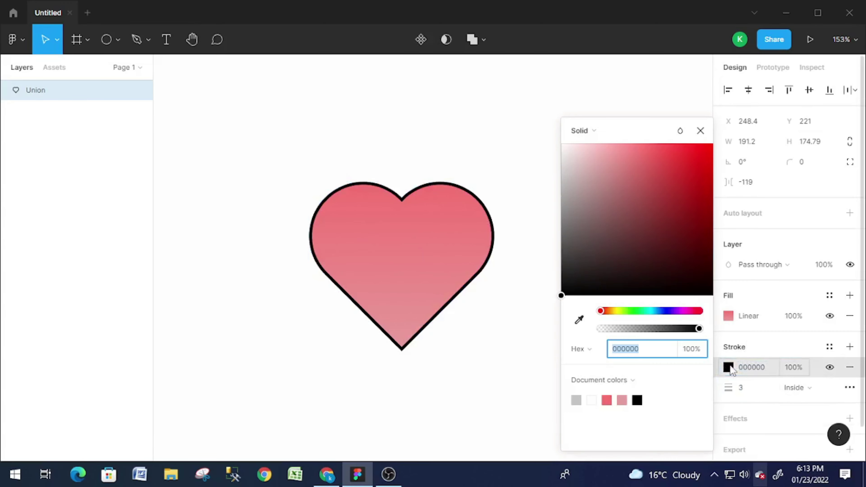
{"action": "left_click", "coordinate": [582, 131]}
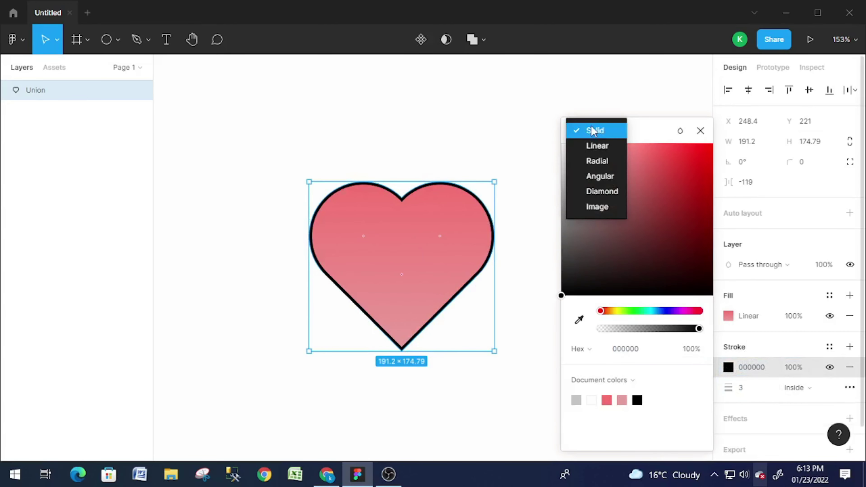
{"action": "left_click", "coordinate": [602, 147]}
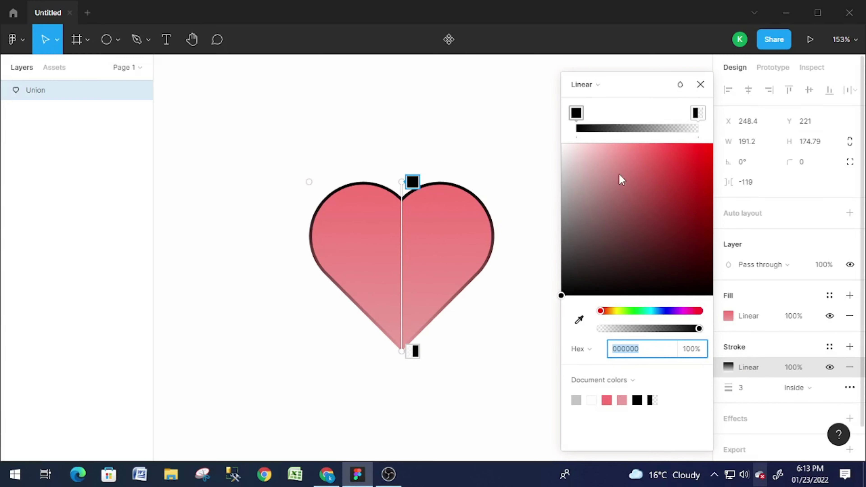
{"action": "left_click", "coordinate": [619, 145]}
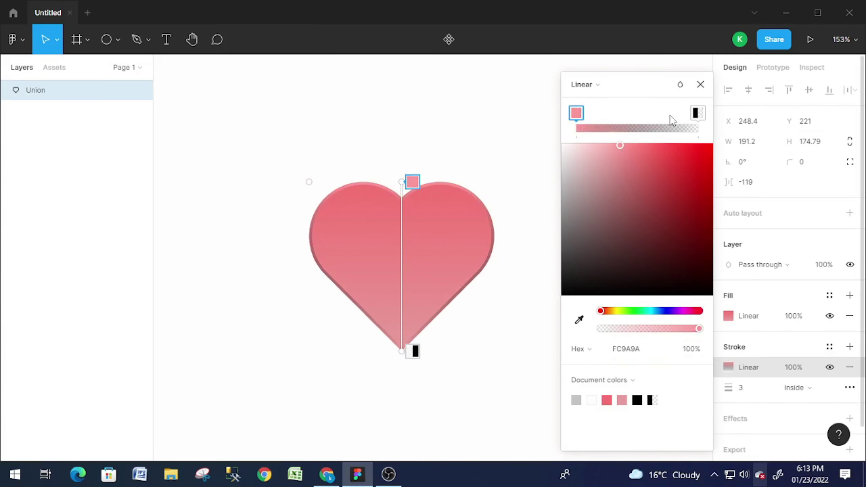
{"action": "left_click", "coordinate": [697, 113]}
{"action": "left_click", "coordinate": [667, 220]}
{"action": "left_click_drag", "start_coordinate": [667, 225], "coordinate": [667, 217]}
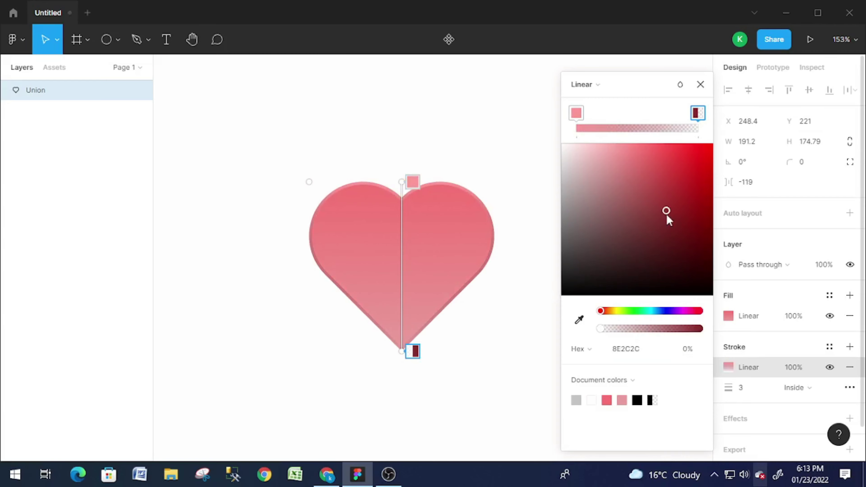
{"action": "left_click_drag", "start_coordinate": [631, 328], "coordinate": [667, 328]}
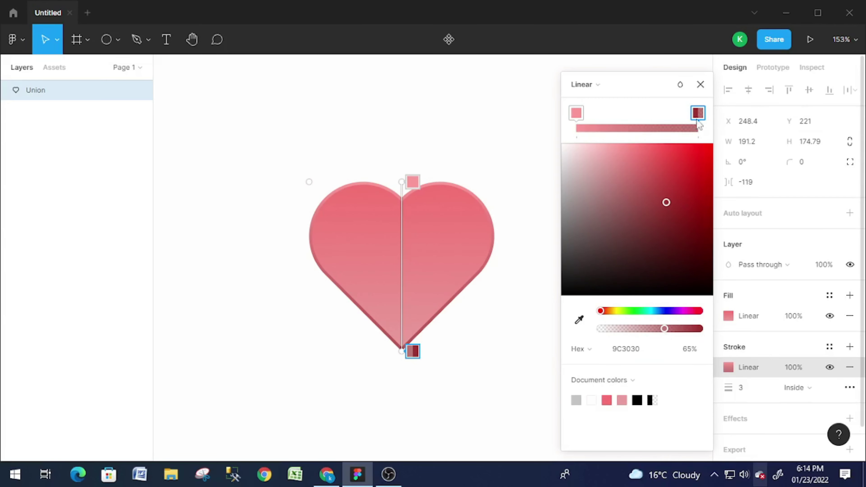
{"action": "left_click", "coordinate": [700, 88]}
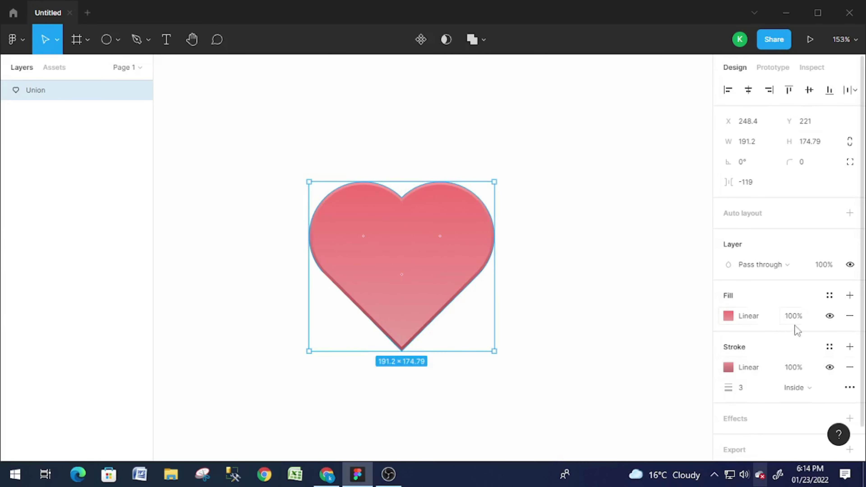
- Set the heart's fill opacity to 50% and shift the stroke's start colour to F89595
{"action": "left_click", "coordinate": [797, 316]}
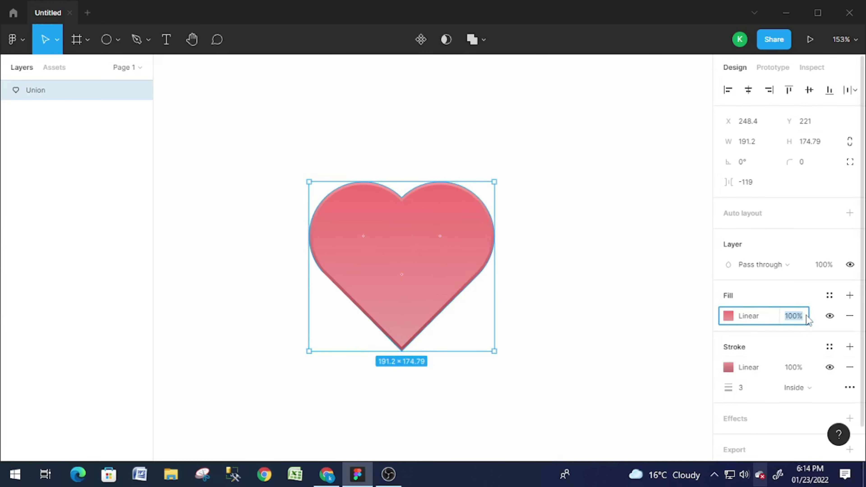
{"action": "type", "text": "50"}
{"action": "key", "text": "Return"}
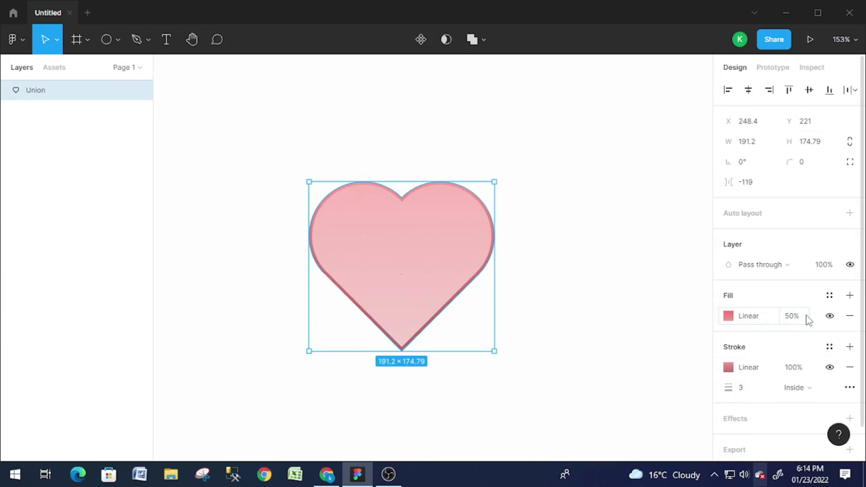
{"action": "left_click", "coordinate": [727, 367]}
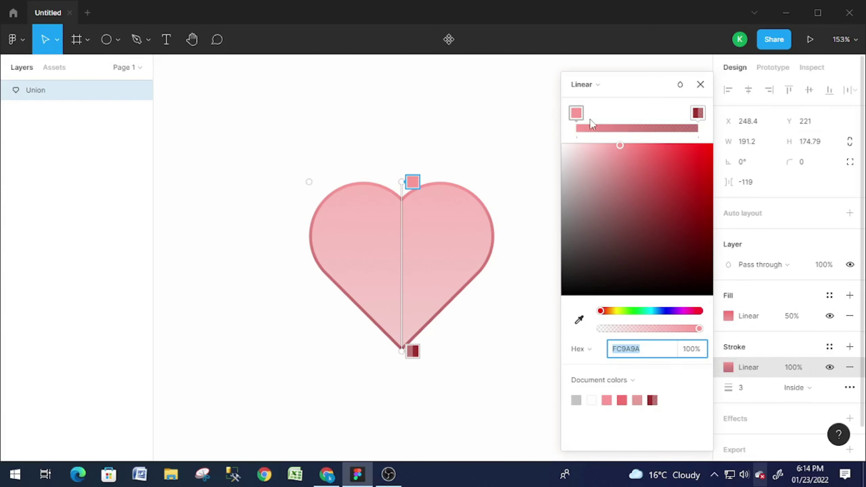
{"action": "left_click", "coordinate": [578, 113]}
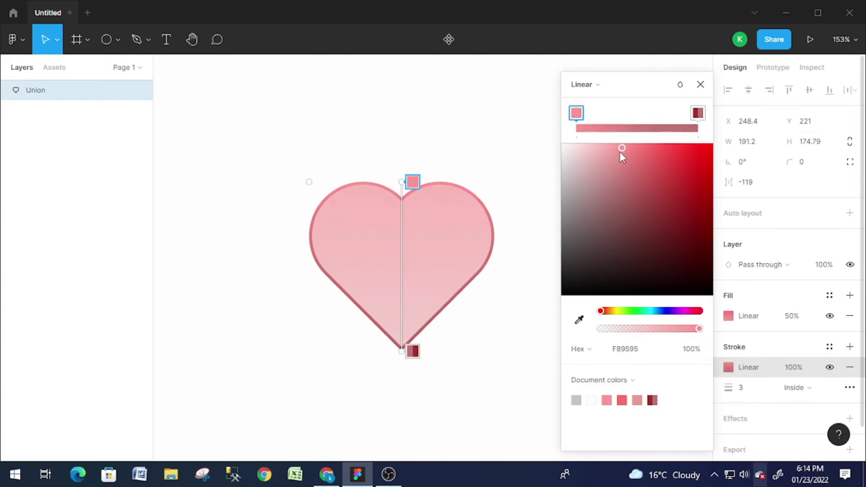
{"action": "left_click", "coordinate": [700, 84]}
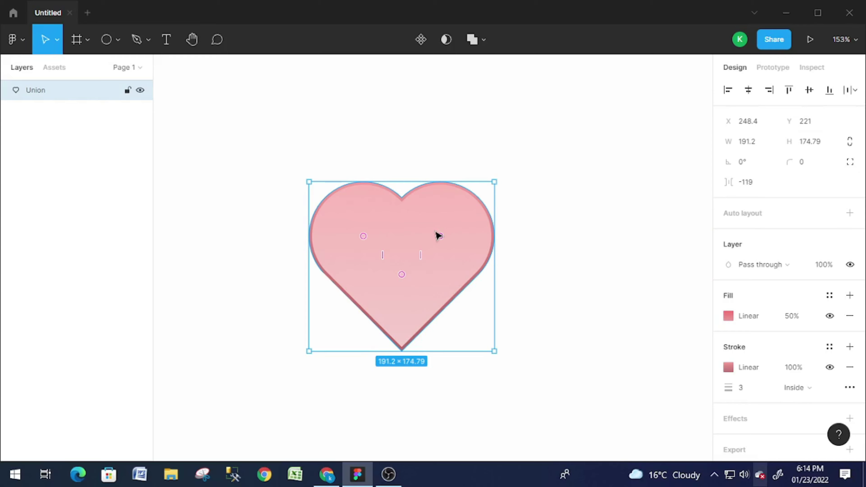
- Duplicate the heart up-right and give the copy a radial fill from FF0000 to dark red
{"action": "left_click_drag", "start_coordinate": [438, 235], "coordinate": [584, 195]}
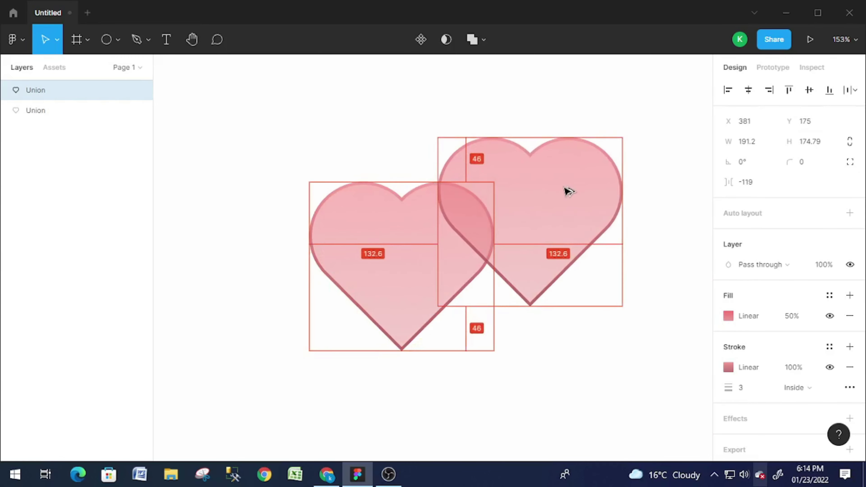
{"action": "left_click", "coordinate": [728, 315]}
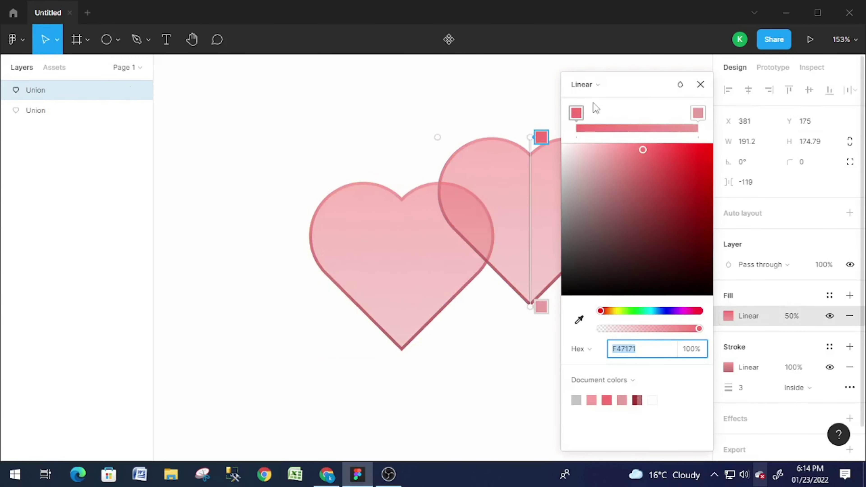
{"action": "left_click", "coordinate": [585, 88]}
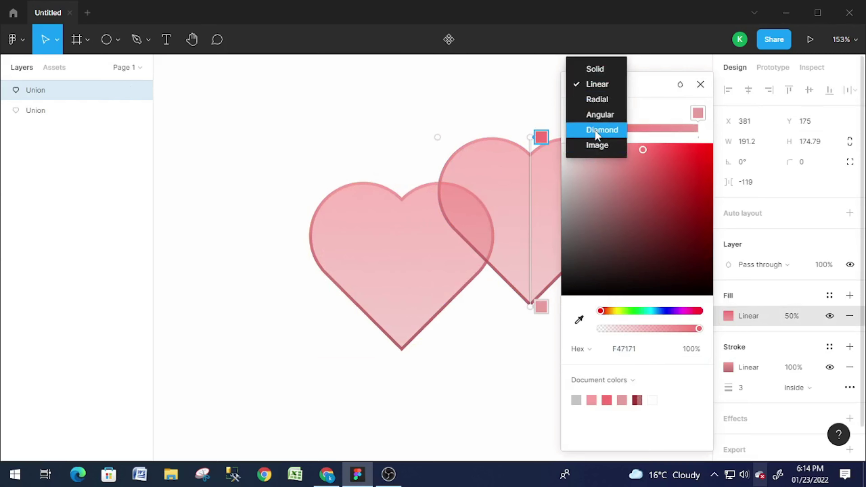
{"action": "left_click", "coordinate": [597, 104]}
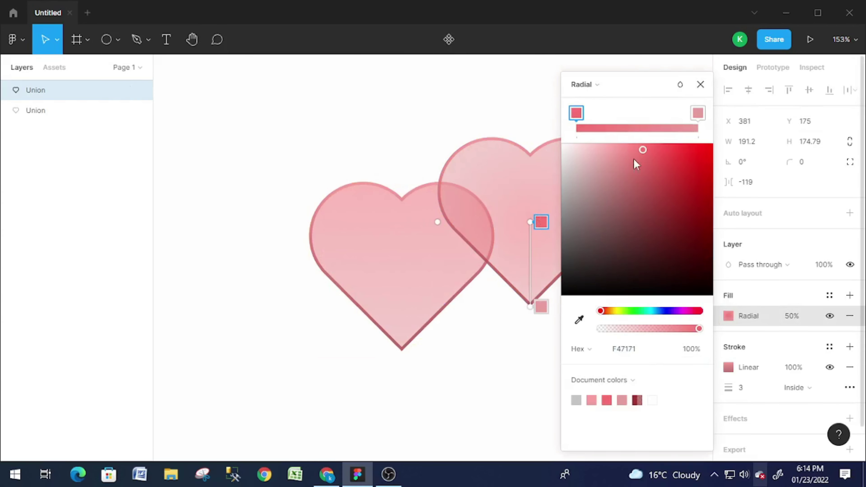
{"action": "left_click_drag", "start_coordinate": [642, 150], "coordinate": [710, 147]}
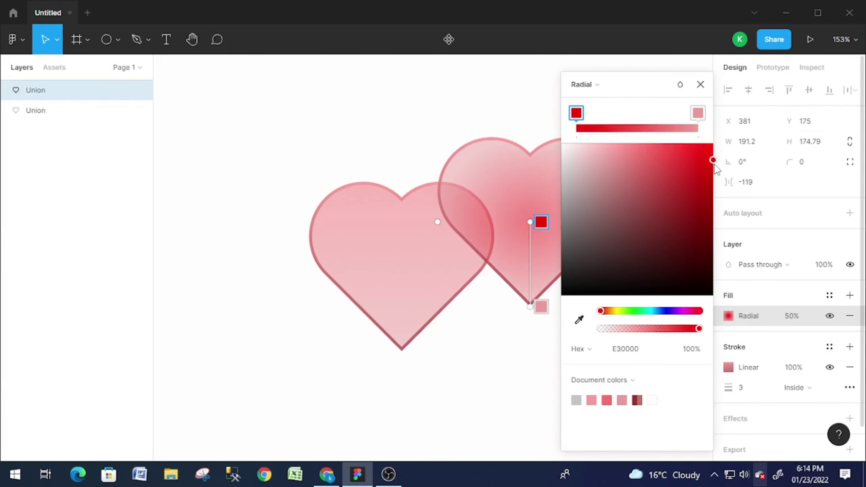
{"action": "left_click_drag", "start_coordinate": [716, 169], "coordinate": [714, 142]}
{"action": "left_click", "coordinate": [697, 114]}
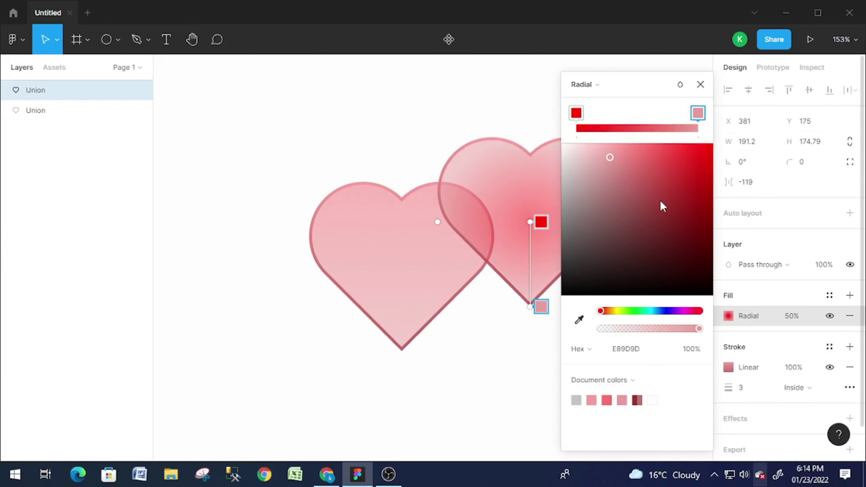
{"action": "left_click_drag", "start_coordinate": [655, 183], "coordinate": [702, 220]}
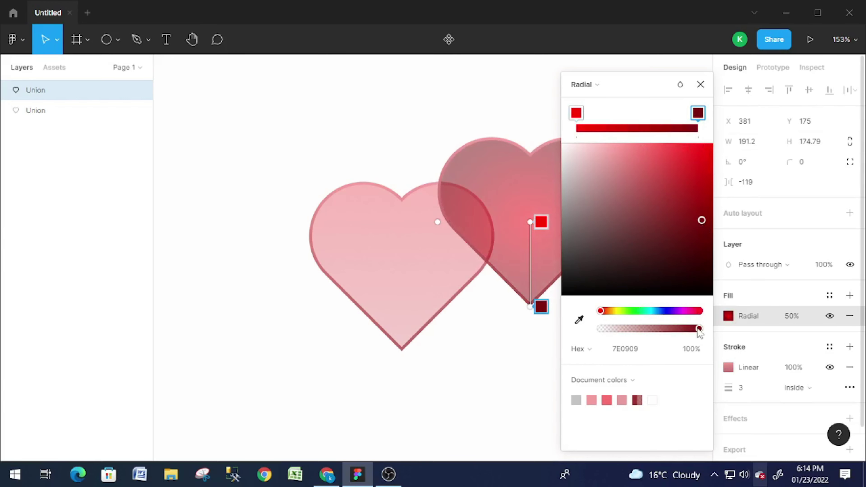
- Set the red heart's fill opacity to 100% and deepen its outer stop to 9D0707
{"action": "left_click", "coordinate": [791, 316]}
{"action": "type", "text": "100"}
{"action": "key", "text": "Return"}
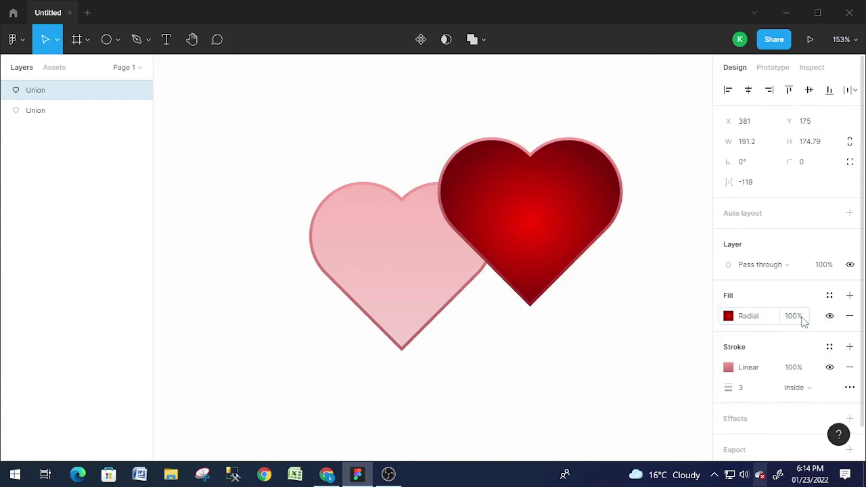
{"action": "left_click", "coordinate": [728, 316]}
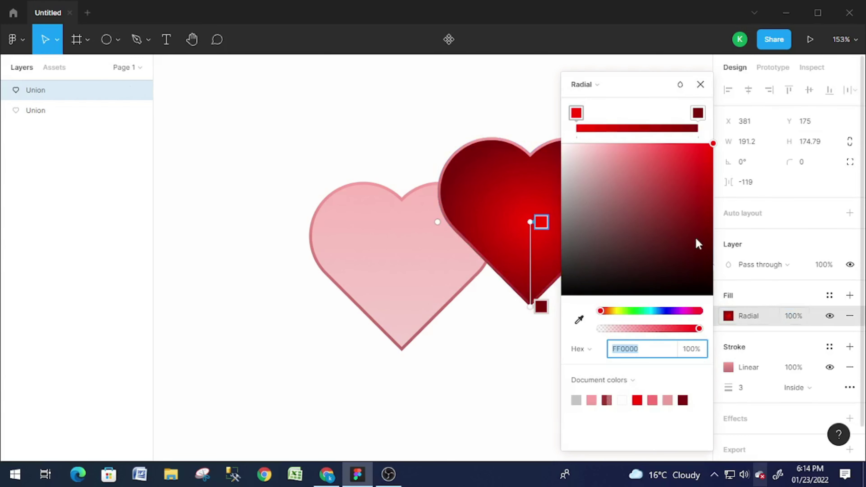
{"action": "left_click", "coordinate": [698, 113]}
{"action": "left_click_drag", "start_coordinate": [704, 209], "coordinate": [706, 205]}
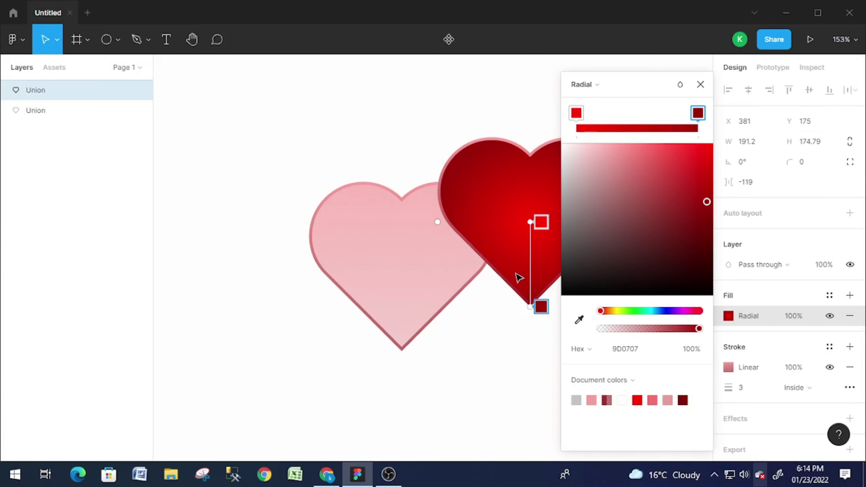
{"action": "left_click", "coordinate": [729, 366]}
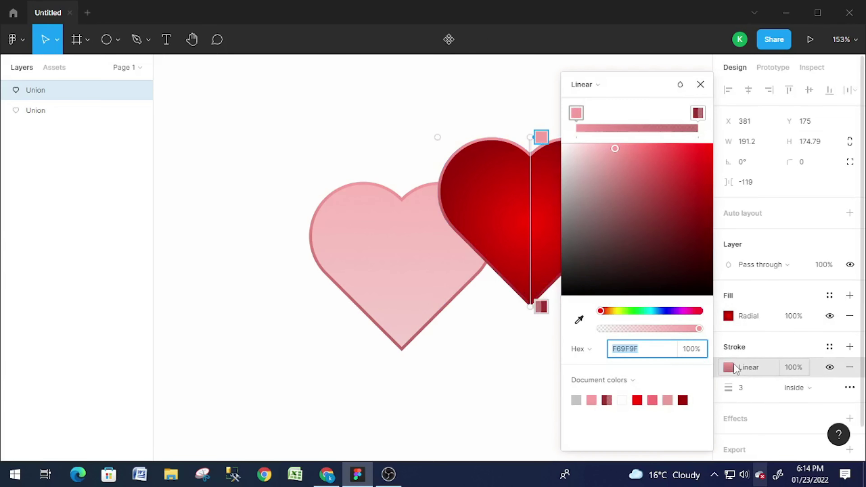
- Make the red heart's stroke gradient run from CB1010 to opaque CE4E4E
{"action": "left_click", "coordinate": [579, 118]}
{"action": "mouse_move", "coordinate": [603, 149]}
{"action": "left_mouse_down"}
{"action": "mouse_move", "coordinate": [684, 145]}
{"action": "mouse_move", "coordinate": [701, 180]}
{"action": "left_mouse_up"}
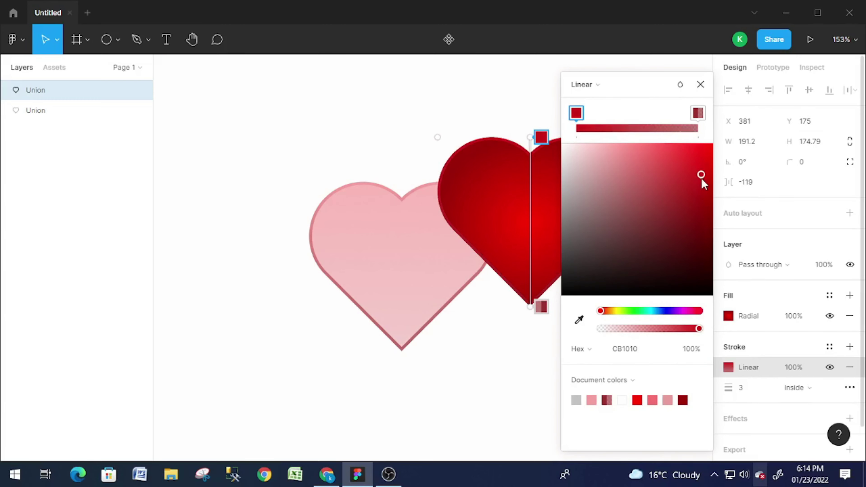
{"action": "left_click", "coordinate": [699, 113]}
{"action": "left_click_drag", "start_coordinate": [689, 327], "coordinate": [707, 329]}
{"action": "mouse_move", "coordinate": [666, 223]}
{"action": "left_mouse_down"}
{"action": "mouse_move", "coordinate": [632, 152]}
{"action": "mouse_move", "coordinate": [654, 176]}
{"action": "left_mouse_up"}
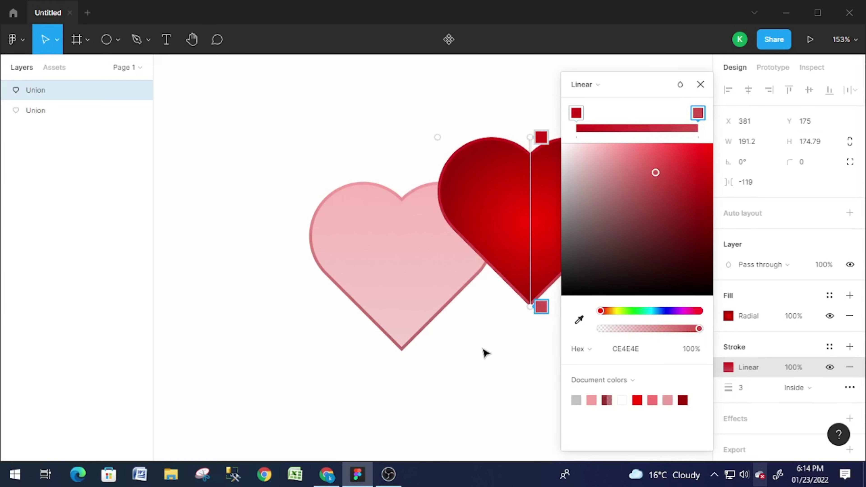
{"action": "left_click", "coordinate": [700, 84]}
- Send the red heart to back and slide the pink heart right to overlap it
{"action": "right_click", "coordinate": [536, 198]}
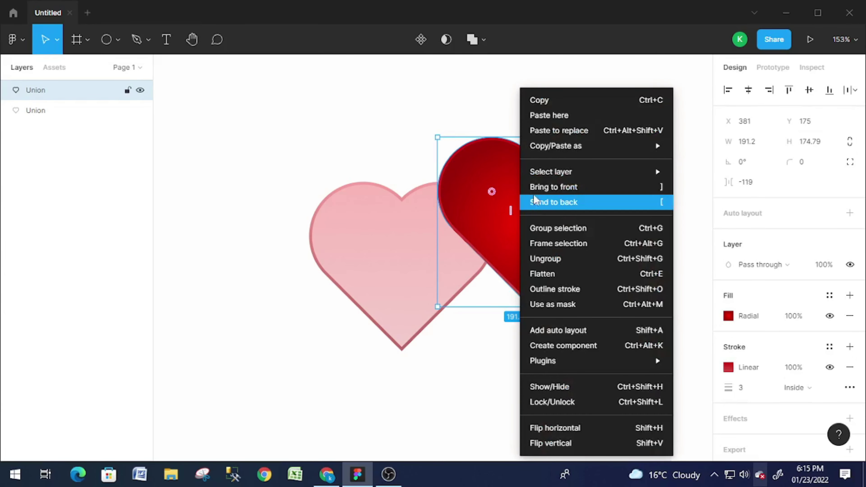
{"action": "left_click", "coordinate": [562, 207]}
{"action": "left_click", "coordinate": [504, 336]}
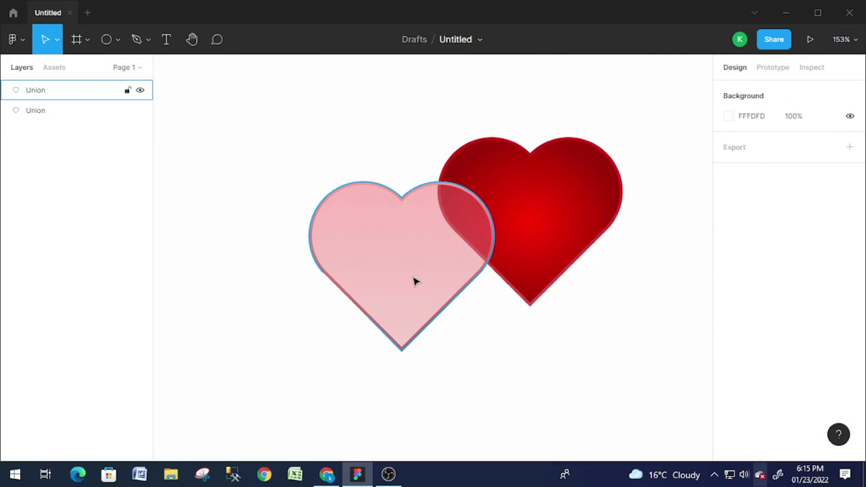
{"action": "left_click_drag", "start_coordinate": [413, 280], "coordinate": [445, 279]}
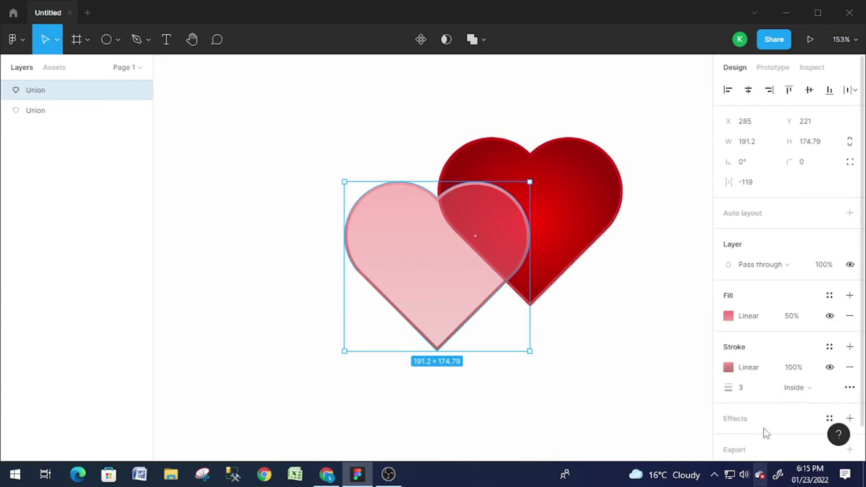
- Add a white FFFFFF inner shadow effect to the pink heart
{"action": "left_click", "coordinate": [743, 418]}
{"action": "scroll", "coordinate": [748, 416], "scroll_direction": "down", "scroll_amount": 2}
{"action": "left_click", "coordinate": [767, 383]}
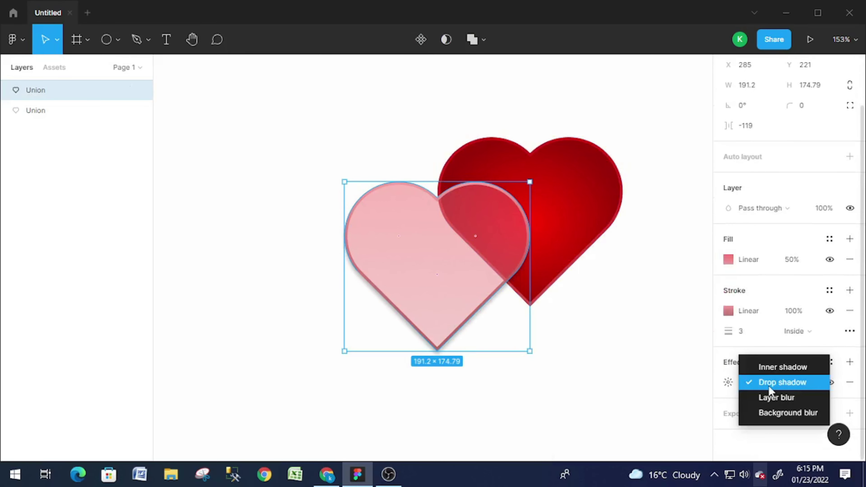
{"action": "left_click", "coordinate": [778, 366]}
{"action": "left_click", "coordinate": [727, 383]}
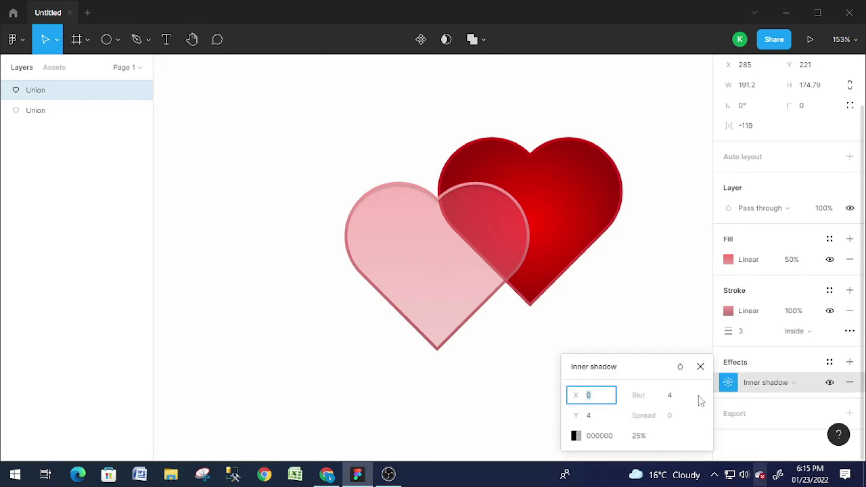
{"action": "left_click", "coordinate": [599, 420]}
{"action": "type", "text": "0"}
{"action": "left_click", "coordinate": [591, 437]}
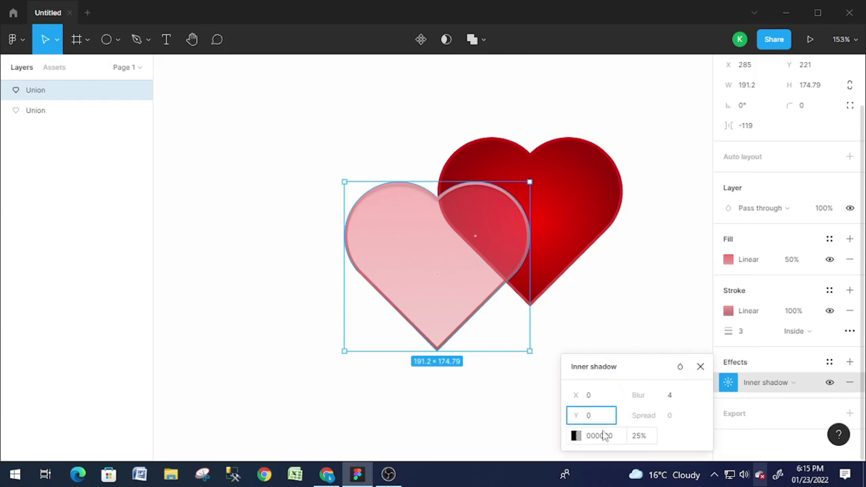
{"action": "left_click", "coordinate": [575, 436]}
{"action": "type", "text": "FFFFFF"}
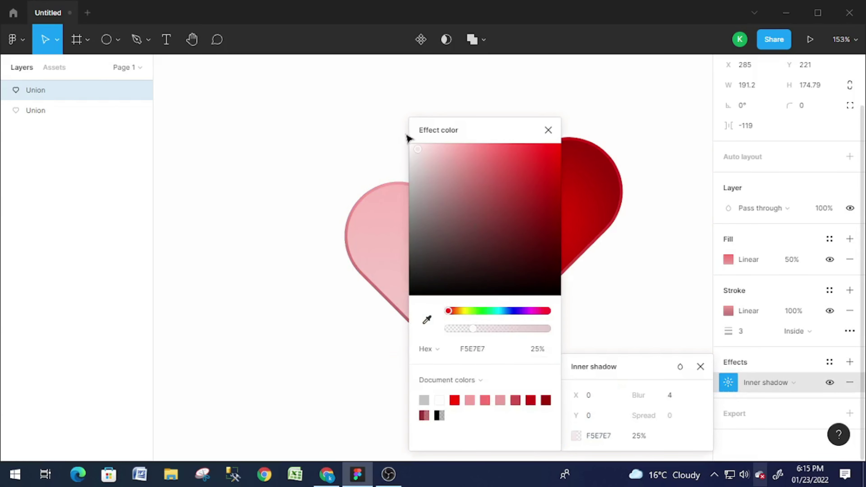
{"action": "key", "text": "Return"}
{"action": "left_click", "coordinate": [548, 130]}
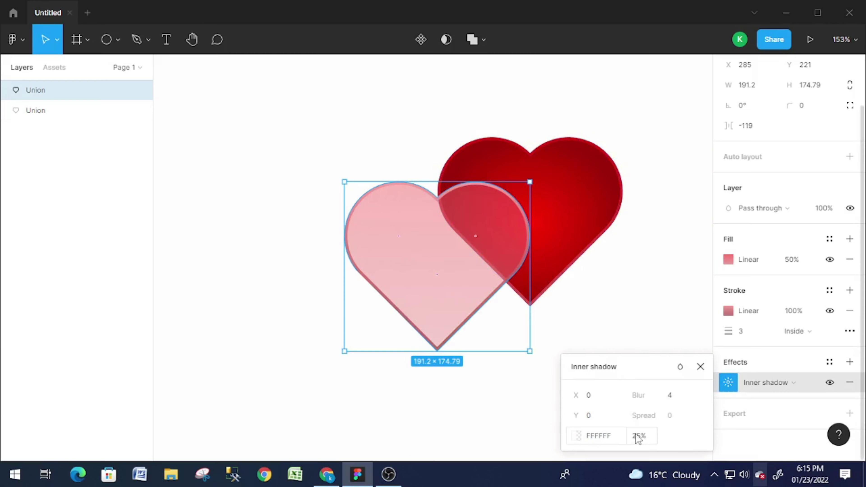
- Raise the white inner glow's opacity to roughly 47%
{"action": "left_click", "coordinate": [654, 439]}
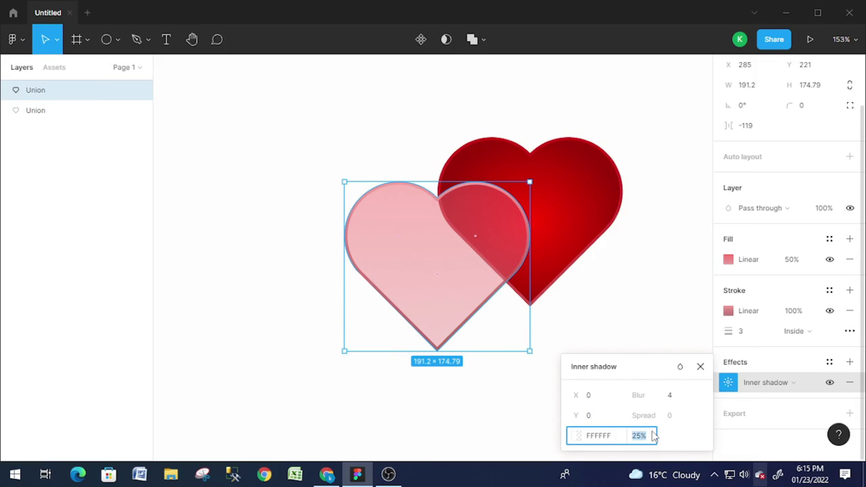
{"action": "type", "text": "35"}
{"action": "key", "text": "Return"}
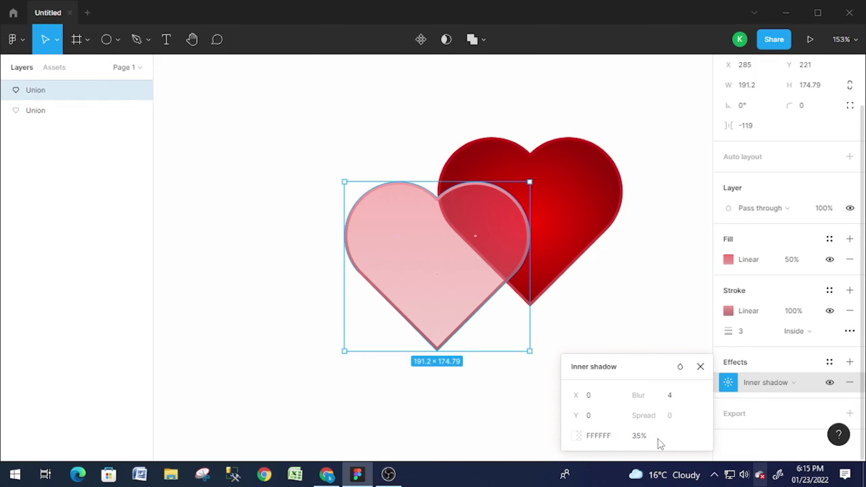
{"action": "left_click_drag", "start_coordinate": [656, 437], "coordinate": [675, 437]}
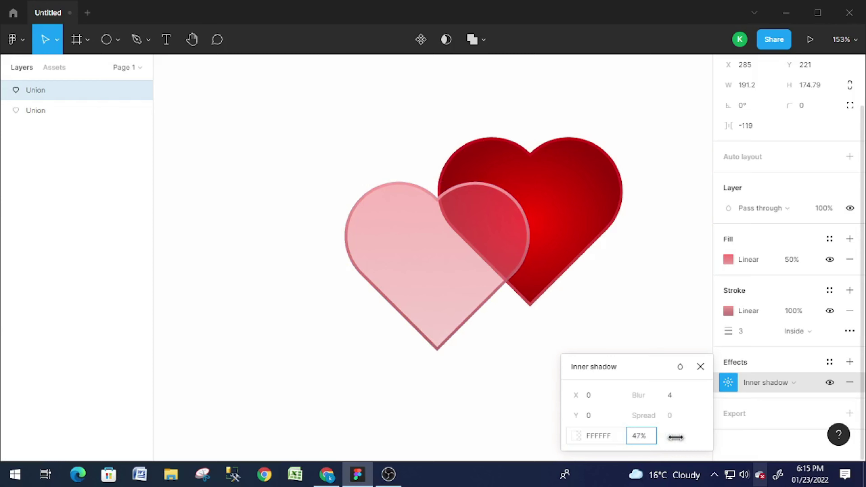
{"action": "mouse_move", "coordinate": [673, 437]}
{"action": "left_mouse_down"}
{"action": "mouse_move", "coordinate": [719, 434]}
{"action": "mouse_move", "coordinate": [689, 431]}
{"action": "left_mouse_up"}
- Add a background blur of 5 to the pink heart
{"action": "left_click", "coordinate": [850, 361]}
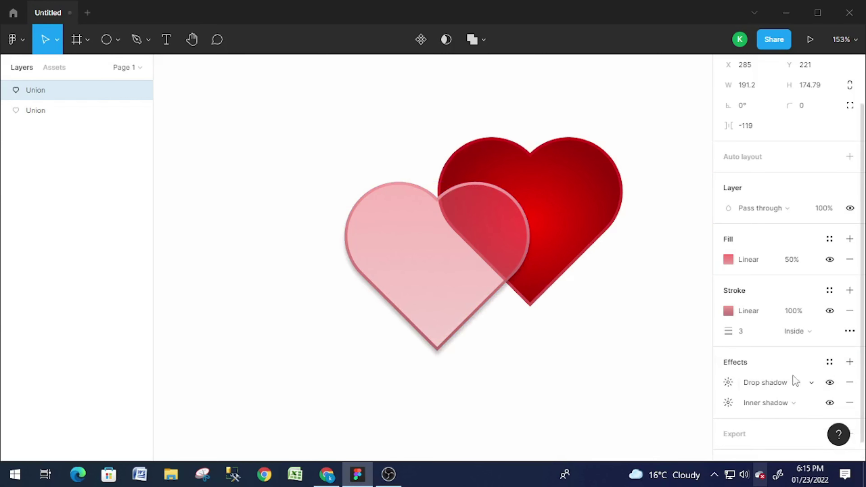
{"action": "left_click", "coordinate": [792, 386]}
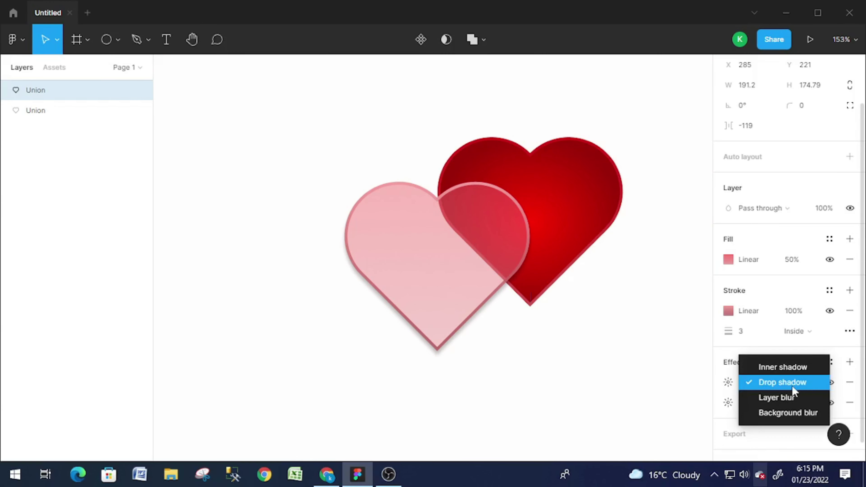
{"action": "left_click", "coordinate": [798, 412]}
{"action": "left_click", "coordinate": [727, 382]}
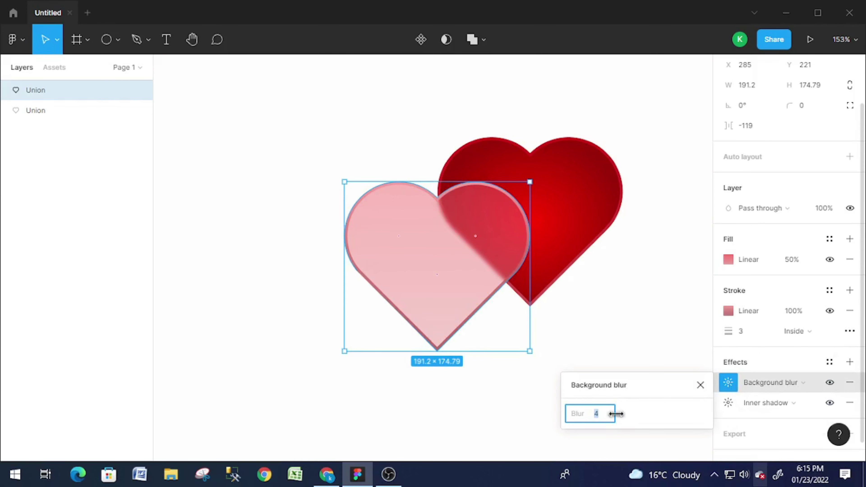
{"action": "left_click_drag", "start_coordinate": [615, 413], "coordinate": [626, 414]}
{"action": "left_click", "coordinate": [631, 341]}
- Darken the outline gradient's first stop and move the pink heart up-right over the red heart
{"action": "left_click", "coordinate": [499, 266]}
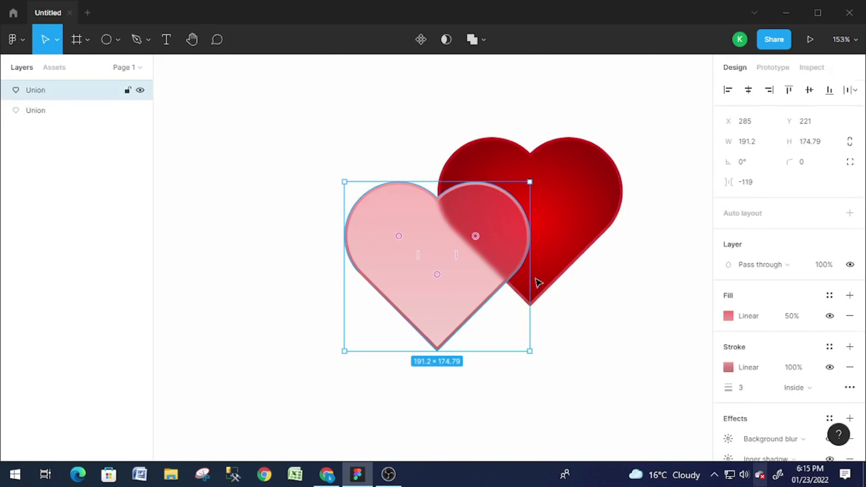
{"action": "left_click", "coordinate": [727, 365]}
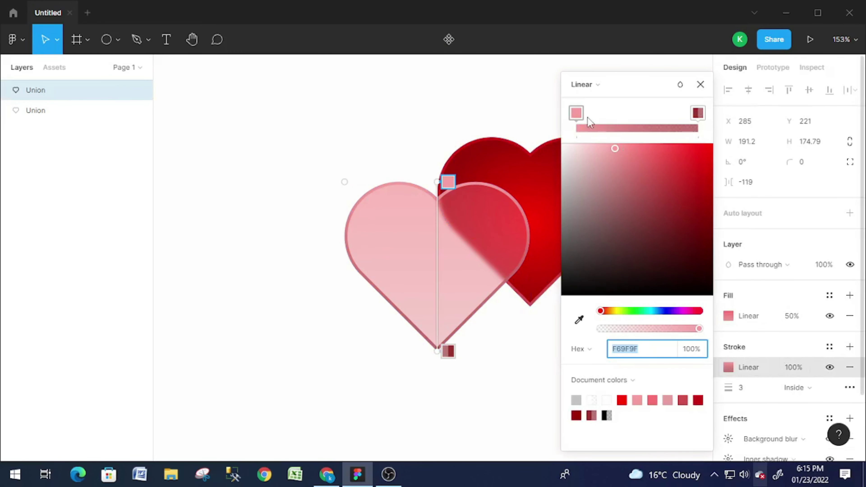
{"action": "left_click_drag", "start_coordinate": [613, 149], "coordinate": [631, 173]}
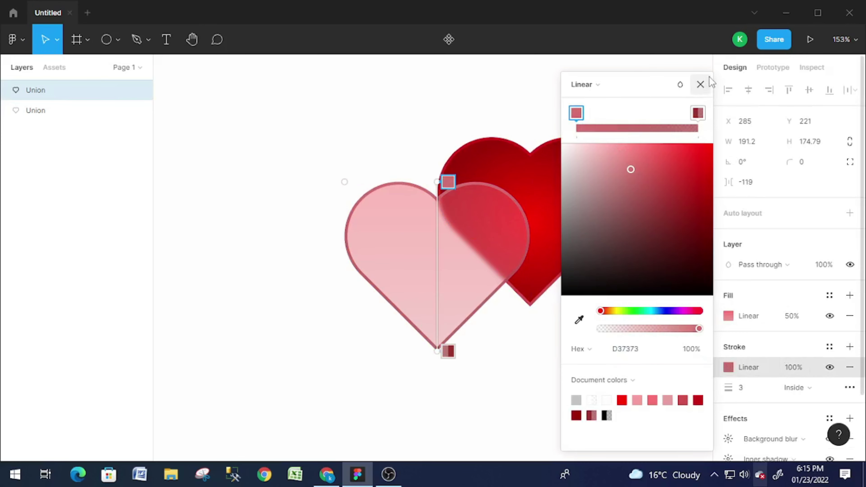
{"action": "left_click", "coordinate": [708, 83]}
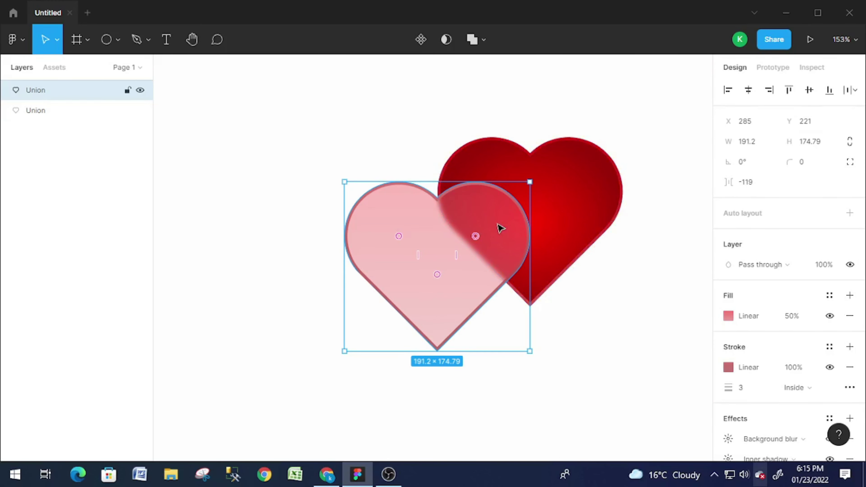
{"action": "left_click_drag", "start_coordinate": [499, 228], "coordinate": [552, 212]}
{"action": "left_click_drag", "start_coordinate": [556, 212], "coordinate": [555, 207]}
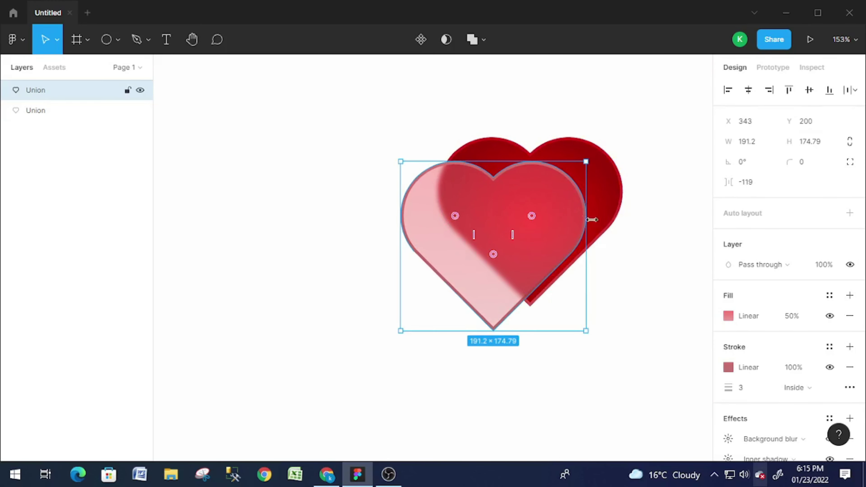
- Raise the pink heart's white inner shadow opacity to 63%, keeping the blur effect type unchanged
{"action": "scroll", "coordinate": [765, 427], "scroll_direction": "down", "scroll_amount": 3}
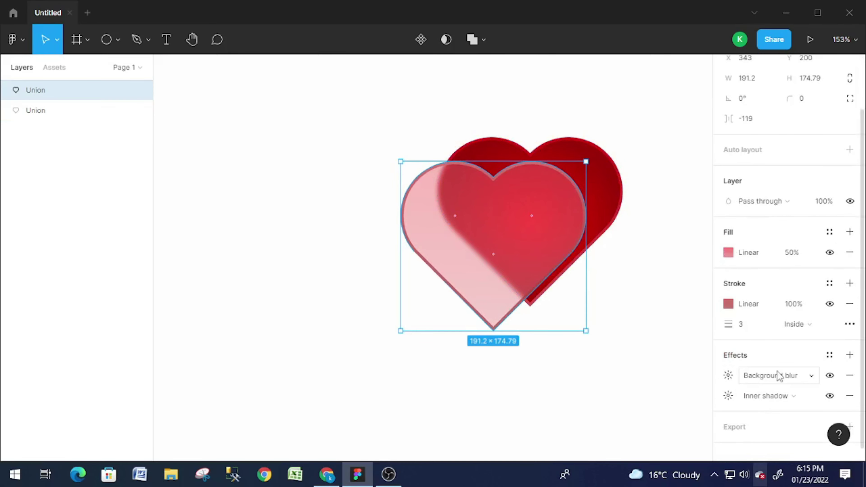
{"action": "left_click", "coordinate": [760, 377]}
{"action": "left_click", "coordinate": [728, 379]}
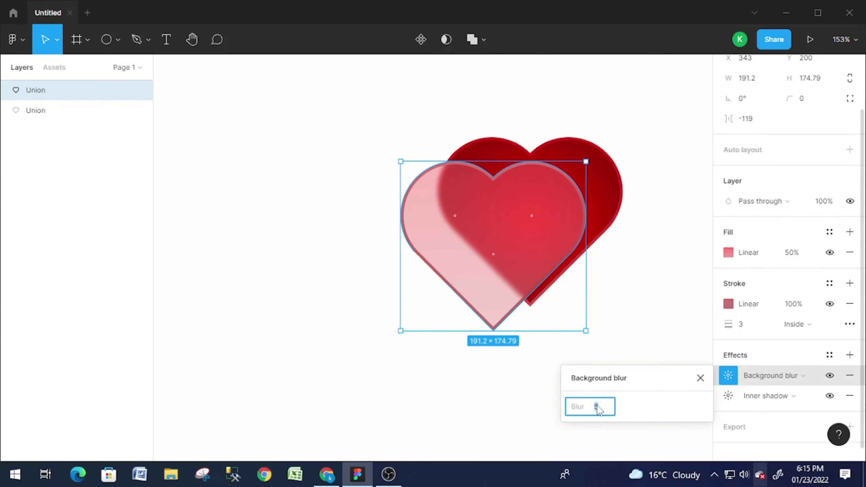
{"action": "left_click", "coordinate": [728, 395]}
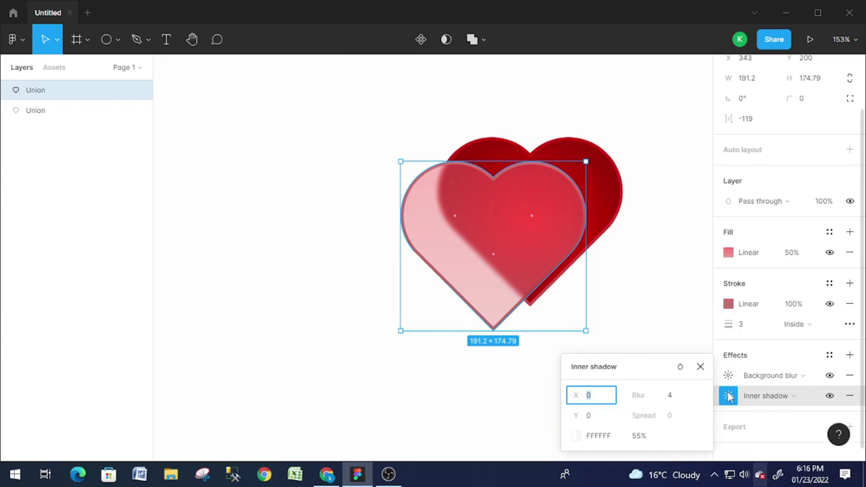
{"action": "left_click", "coordinate": [652, 436]}
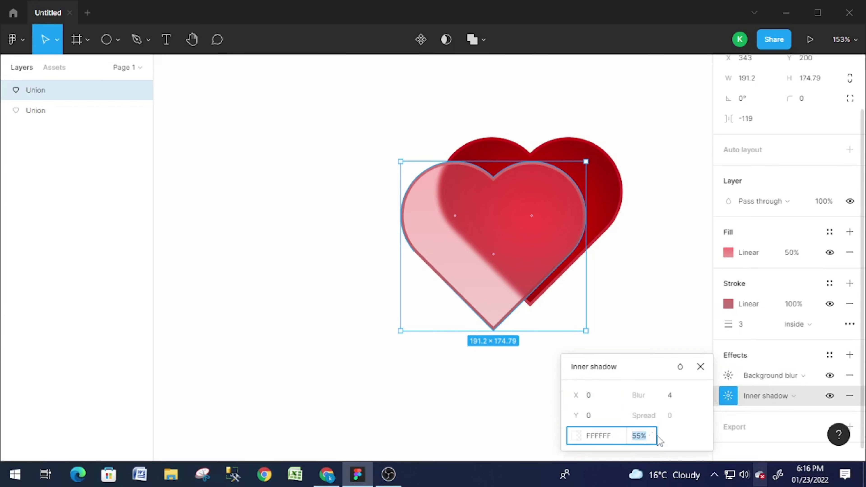
{"action": "left_click", "coordinate": [658, 439]}
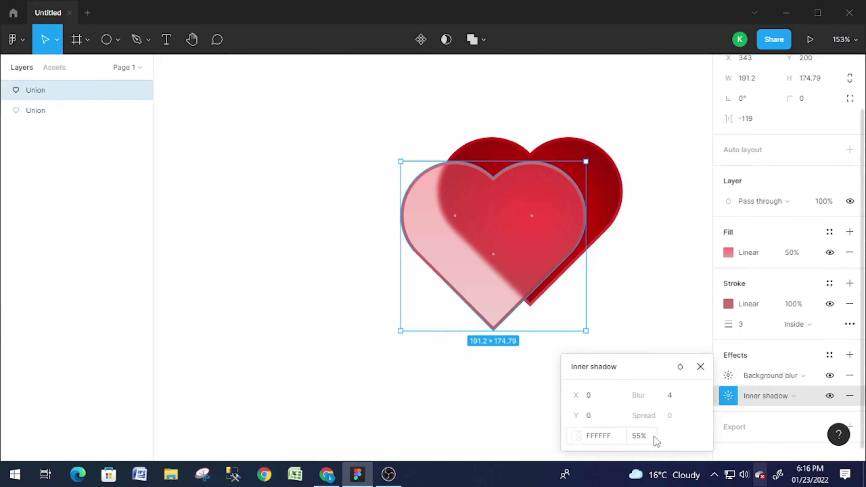
{"action": "left_click", "coordinate": [653, 440]}
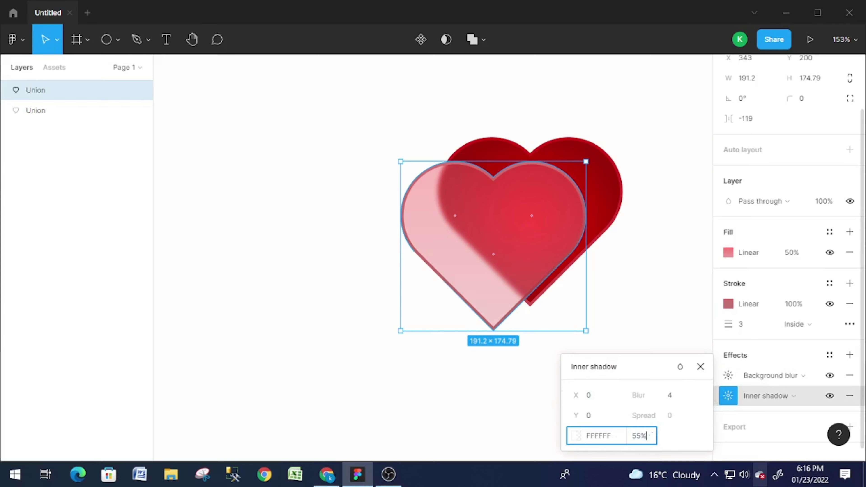
{"action": "left_click_drag", "start_coordinate": [659, 439], "coordinate": [669, 435]}
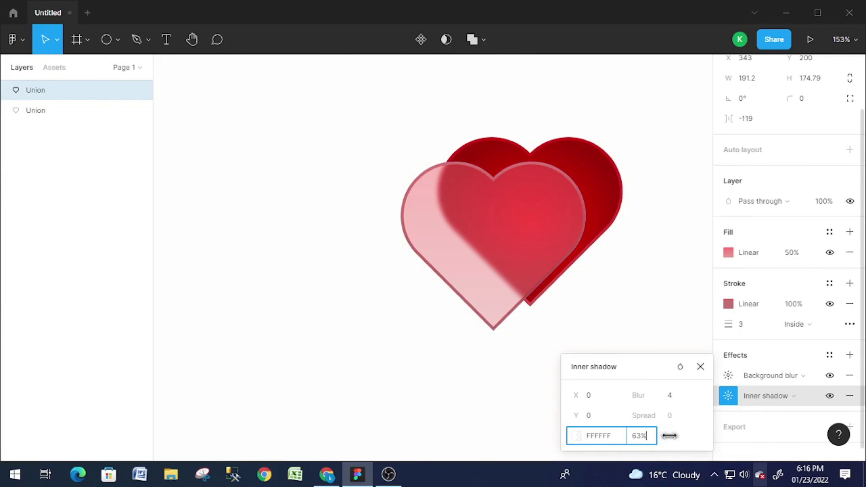
{"action": "left_click", "coordinate": [635, 325]}
{"action": "left_click", "coordinate": [484, 292]}
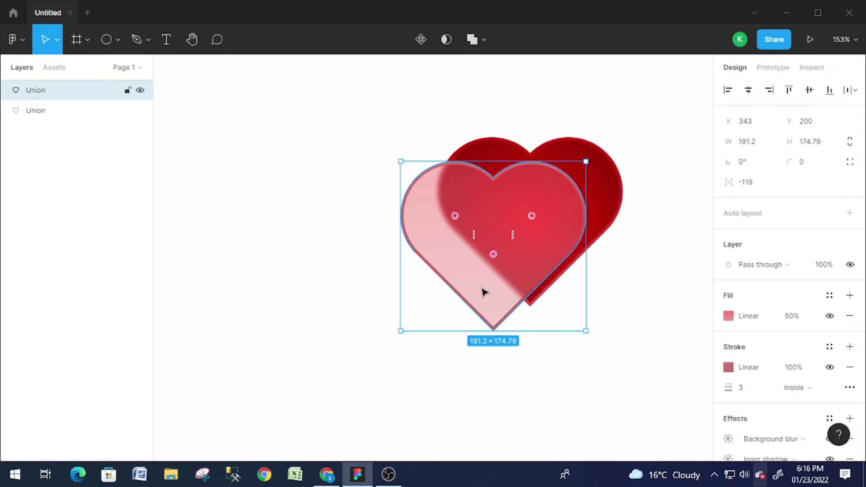
- Set the pink heart's top fill gradient stop to deeper red EF3F3F and nudge the heart slightly left
{"action": "left_click", "coordinate": [728, 316]}
{"action": "left_click", "coordinate": [653, 151]}
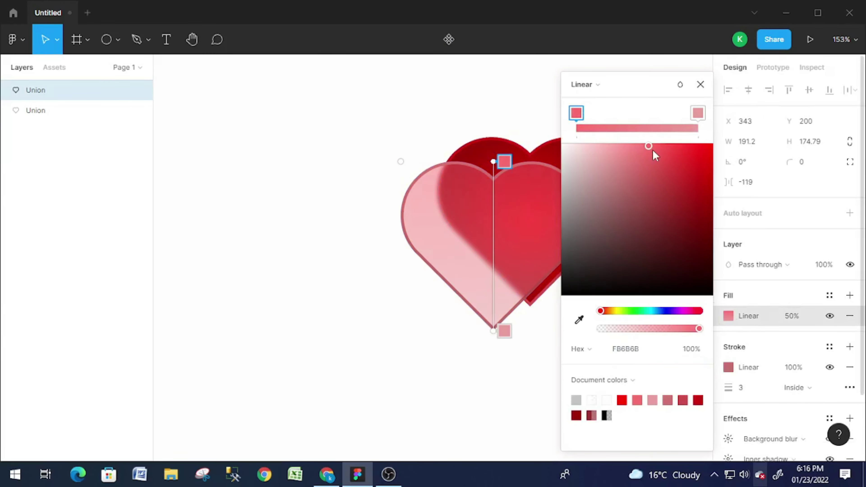
{"action": "left_click_drag", "start_coordinate": [655, 153], "coordinate": [672, 156]}
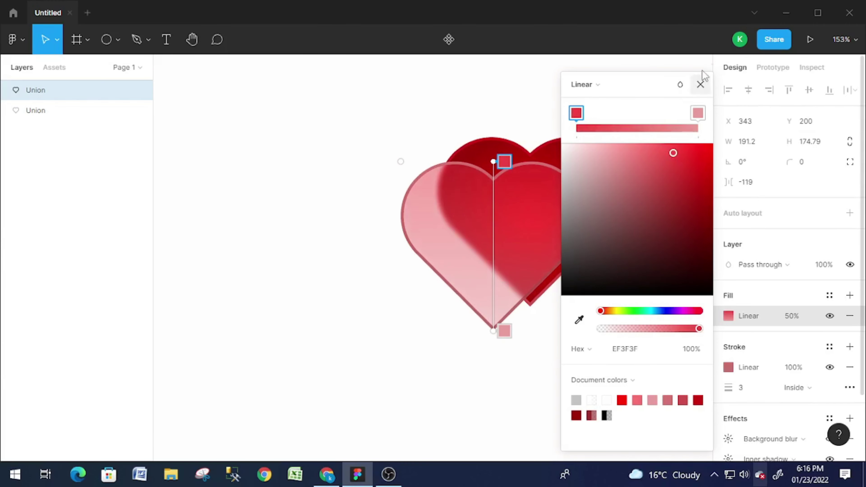
{"action": "left_click", "coordinate": [700, 84]}
{"action": "scroll", "coordinate": [634, 239], "scroll_direction": "up", "scroll_amount": 2}
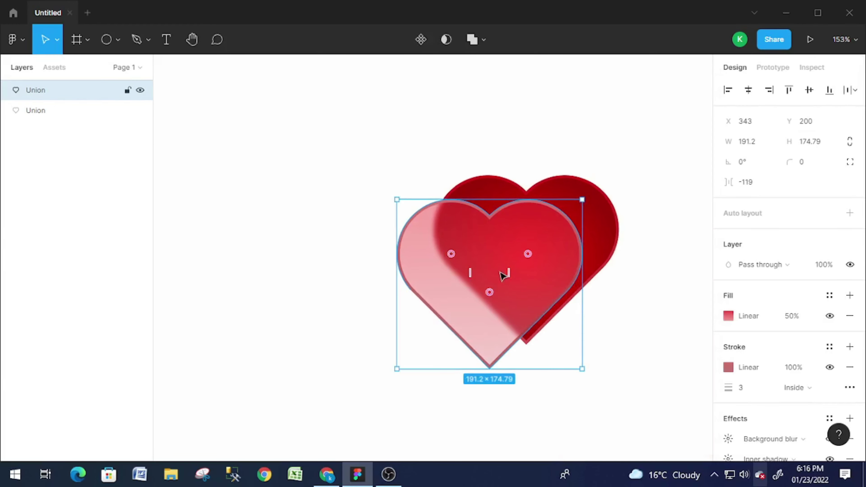
{"action": "left_click_drag", "start_coordinate": [492, 270], "coordinate": [489, 271]}
- Set the canvas background colour to black, 000000
{"action": "left_click", "coordinate": [433, 195]}
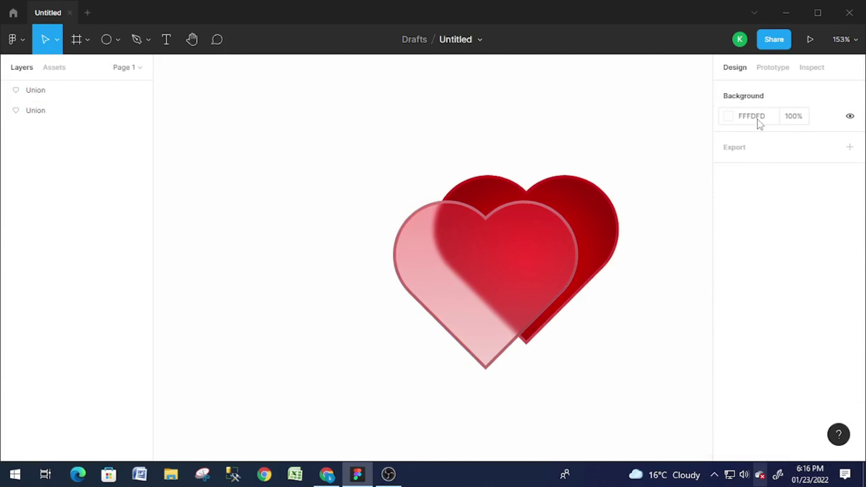
{"action": "left_click", "coordinate": [728, 116]}
{"action": "left_click_drag", "start_coordinate": [600, 222], "coordinate": [527, 295]}
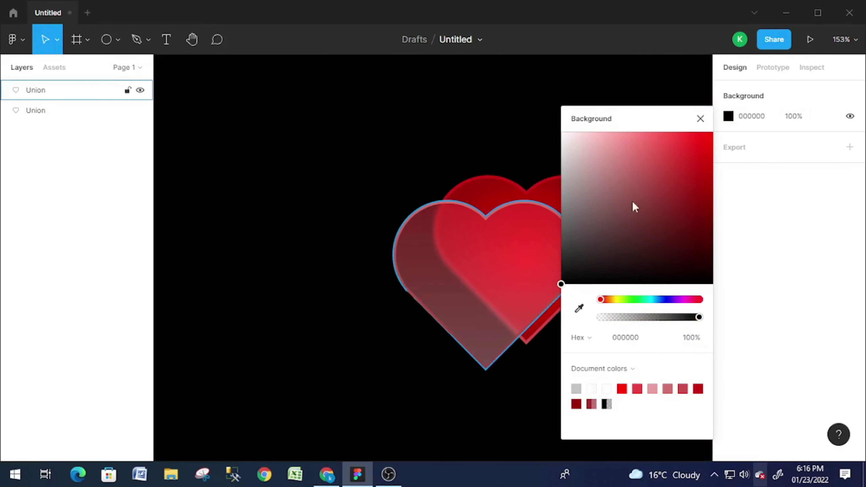
{"action": "left_click", "coordinate": [699, 119]}
- Recentre the view and nudge the translucent front heart up-left to 347, 194
{"action": "mouse_move", "coordinate": [663, 274]}
{"action": "left_mouse_down"}
{"action": "mouse_move", "coordinate": [563, 266]}
{"action": "mouse_move", "coordinate": [552, 272]}
{"action": "left_mouse_up"}
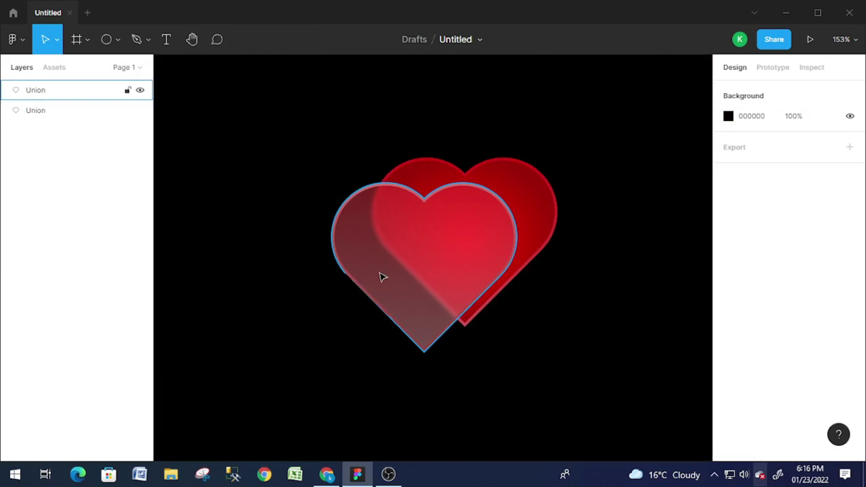
{"action": "left_click", "coordinate": [392, 275]}
{"action": "left_click_drag", "start_coordinate": [394, 275], "coordinate": [390, 269]}
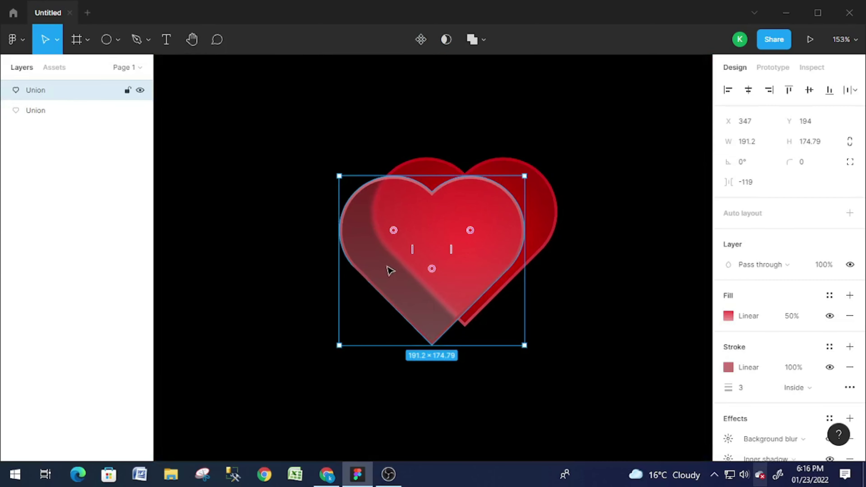
{"action": "left_click", "coordinate": [607, 292]}
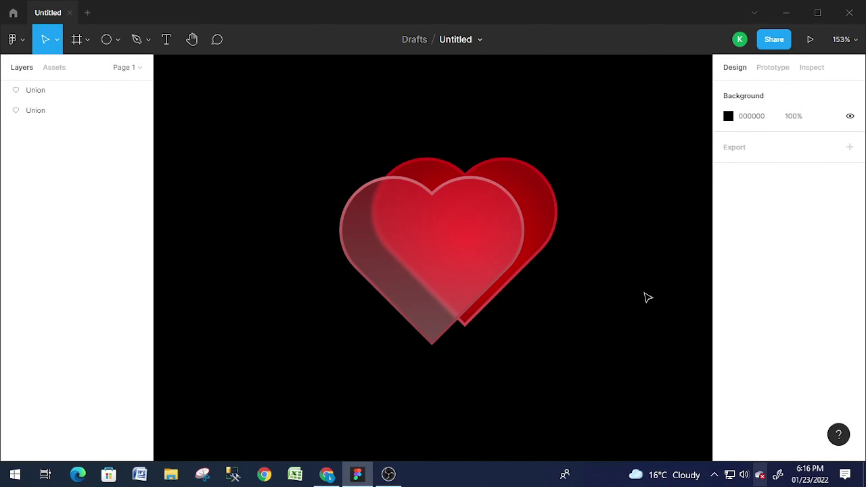